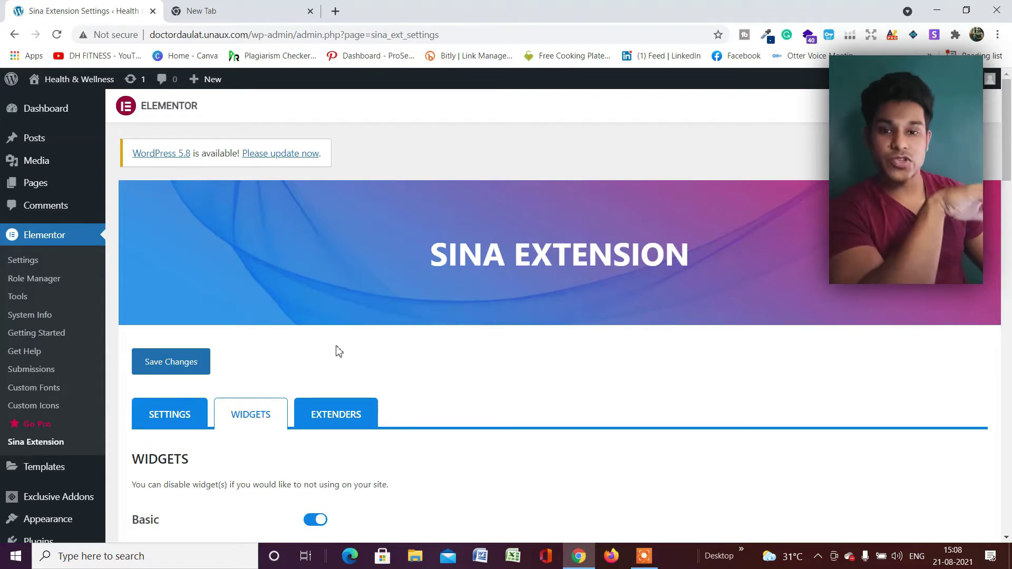
scroll(339, 350, down, 4)
scroll(474, 238, down, 2)
scroll(476, 231, down, 1)
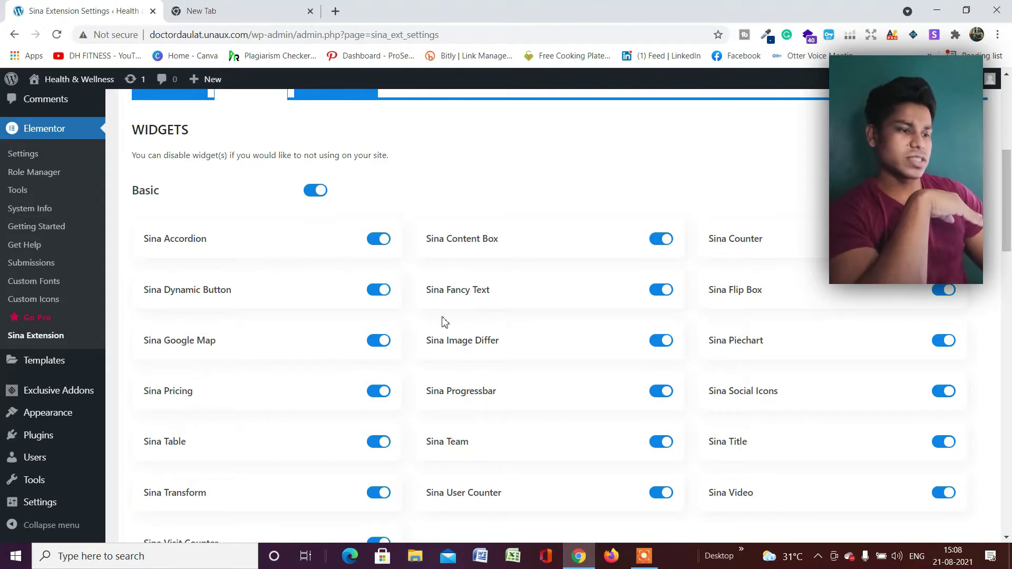
scroll(441, 322, down, 1)
scroll(441, 322, down, 1)
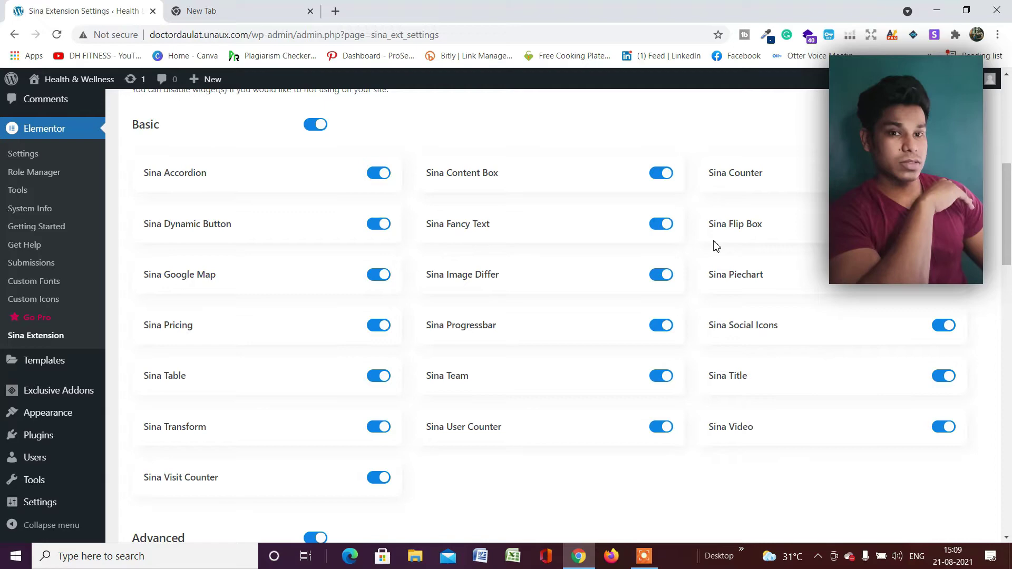
scroll(465, 348, down, 3)
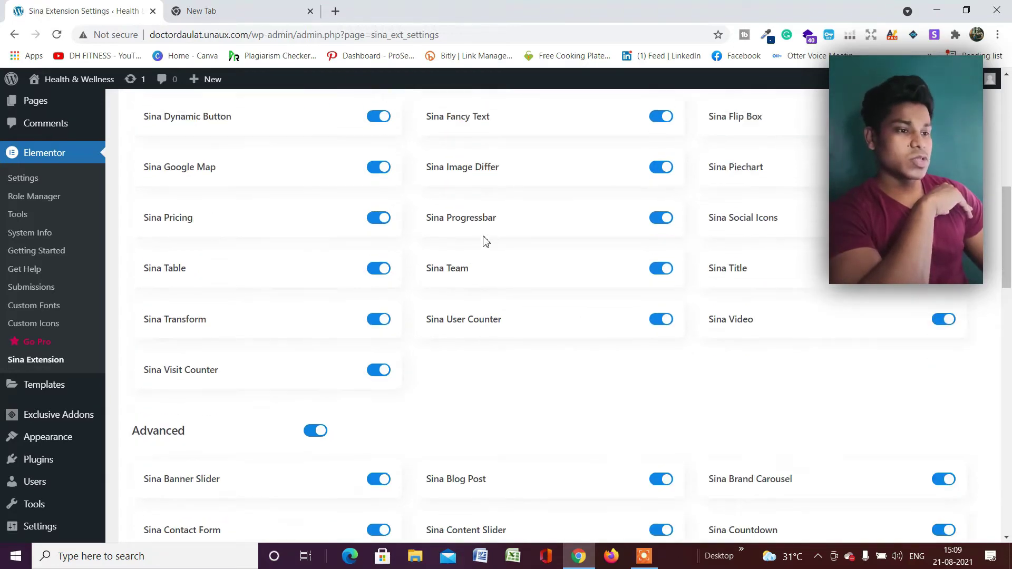
scroll(482, 253, up, 3)
scroll(497, 243, down, 3)
scroll(496, 244, down, 3)
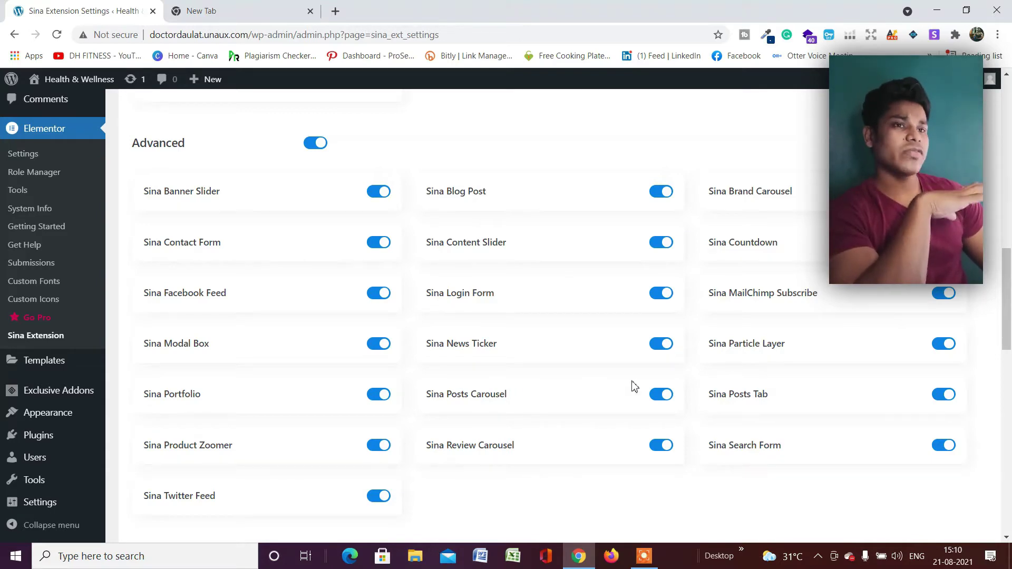
scroll(632, 386, up, 5)
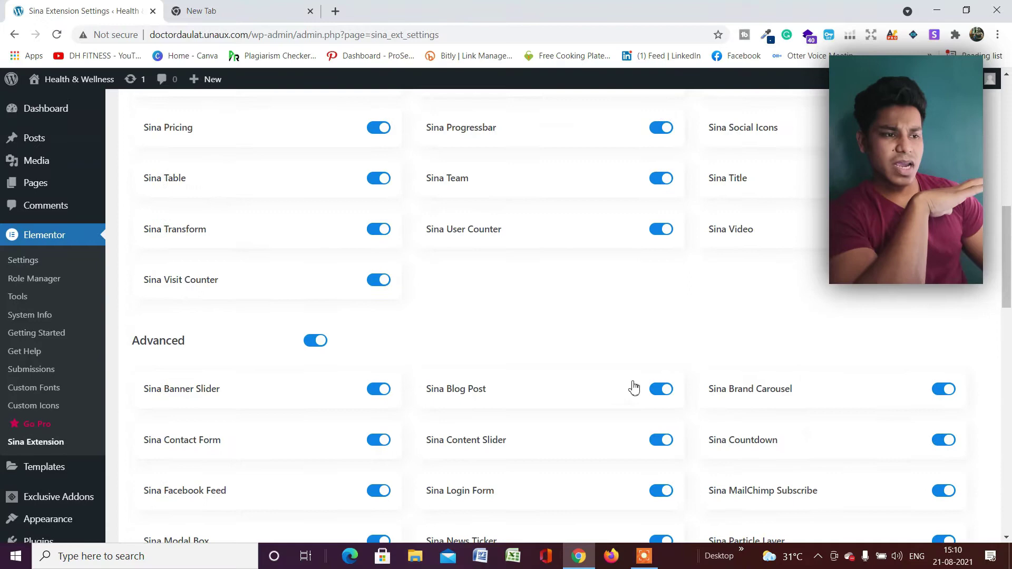
scroll(546, 347, up, 5)
scroll(477, 286, up, 5)
scroll(477, 287, up, 5)
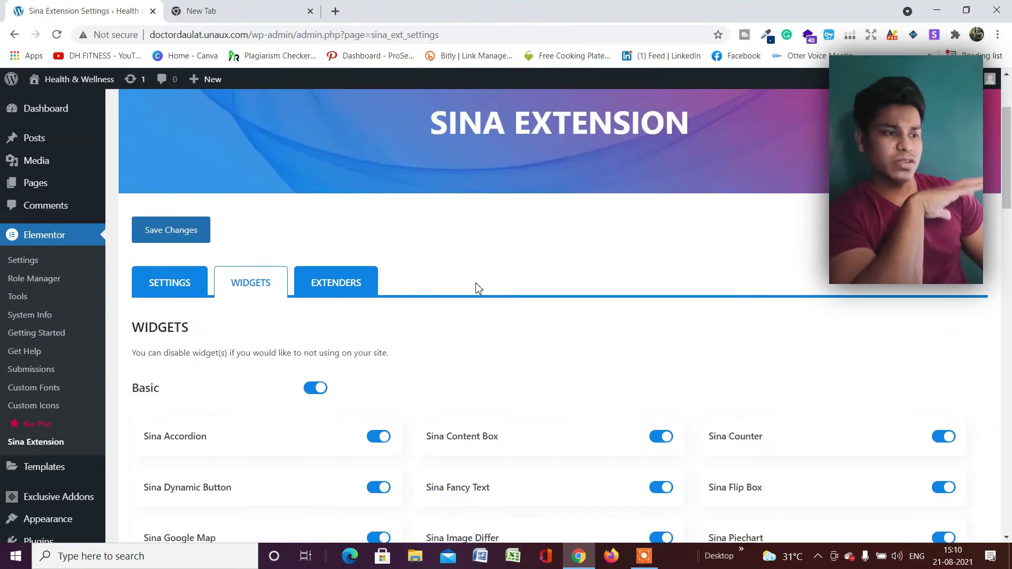
scroll(477, 287, up, 3)
scroll(476, 287, down, 6)
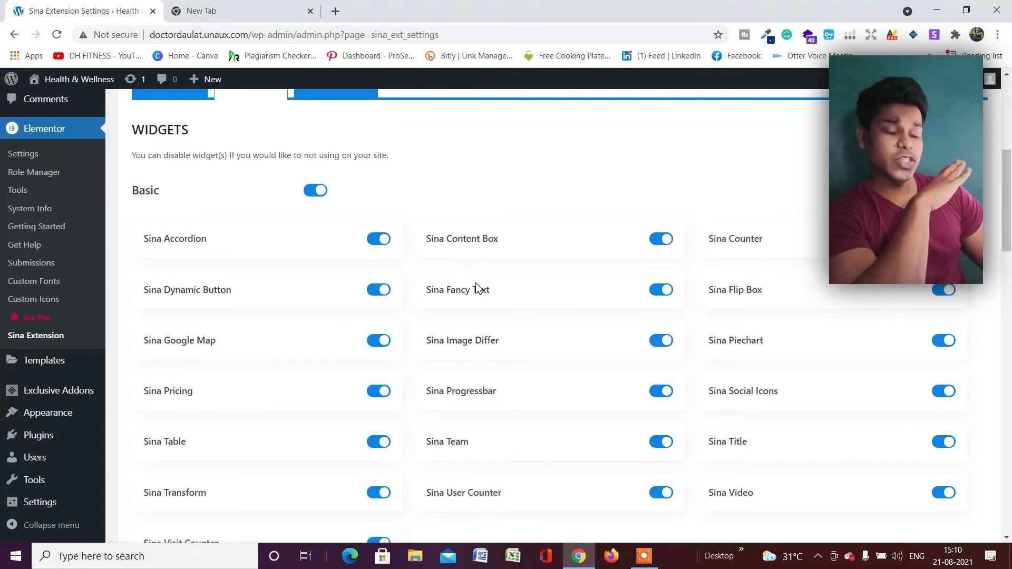
scroll(477, 287, down, 2)
scroll(477, 287, up, 8)
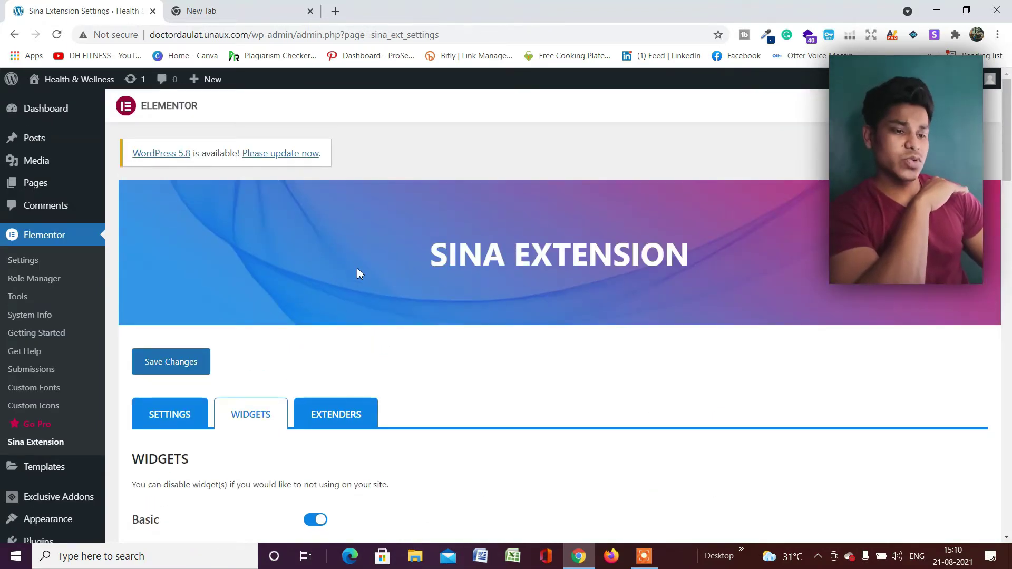
scroll(357, 268, down, 3)
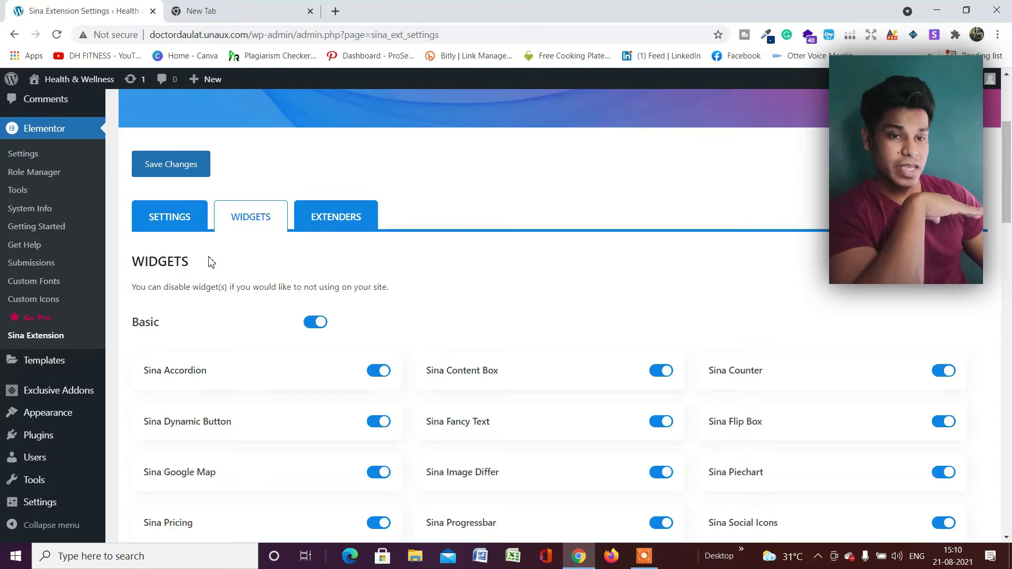
scroll(214, 253, up, 3)
mouse_move(35, 183)
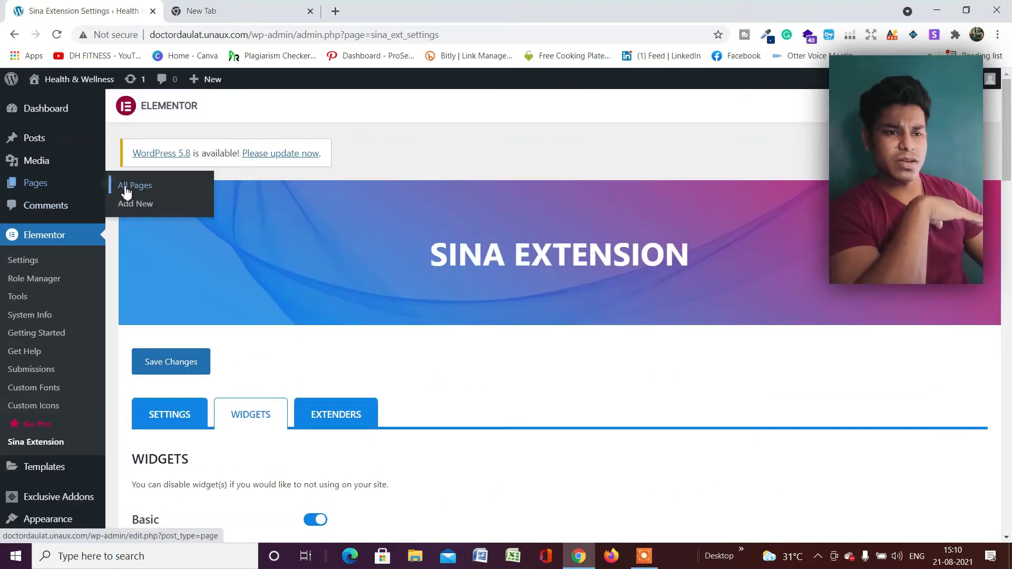
- From All Pages, open Sina's 'Edit with Elementor' link in a new tab and switch to it
click(125, 190)
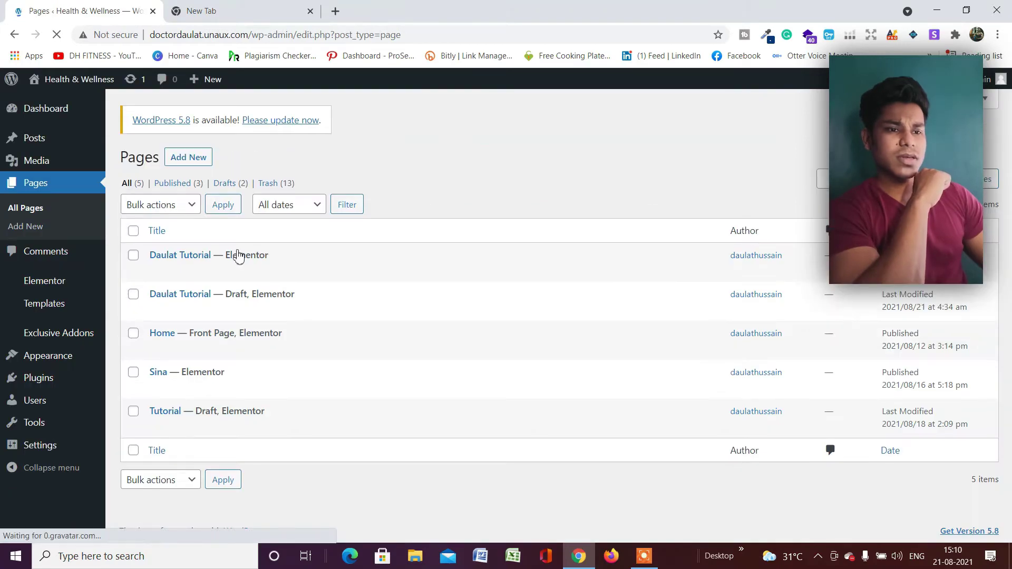
mouse_move(298, 380)
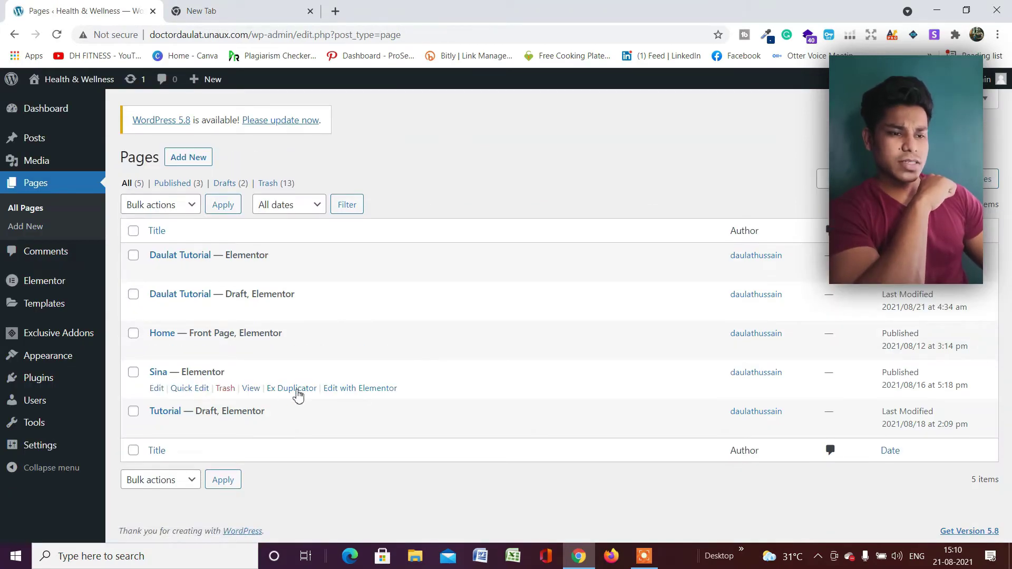
right_click(364, 388)
click(385, 401)
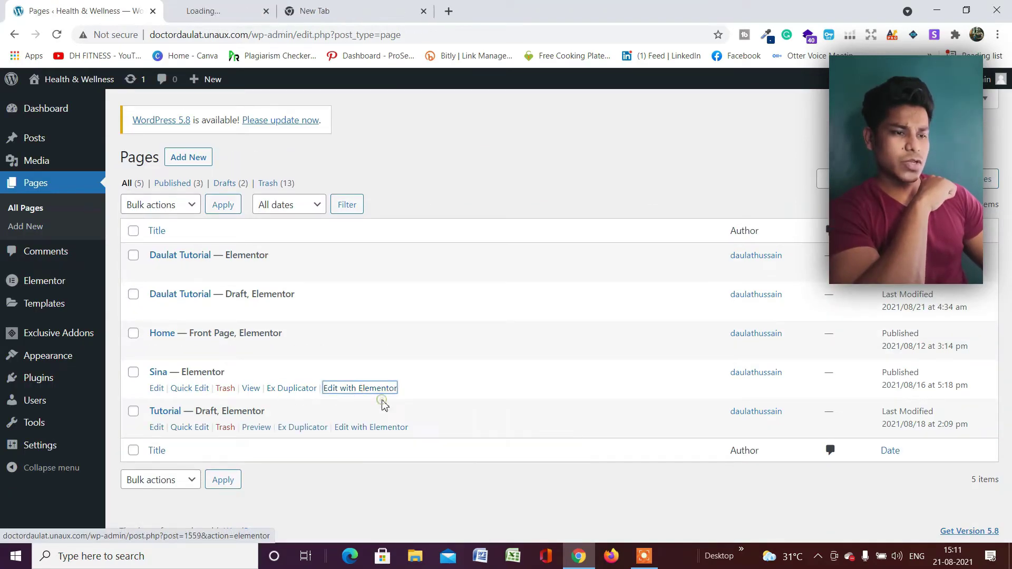
click(214, 10)
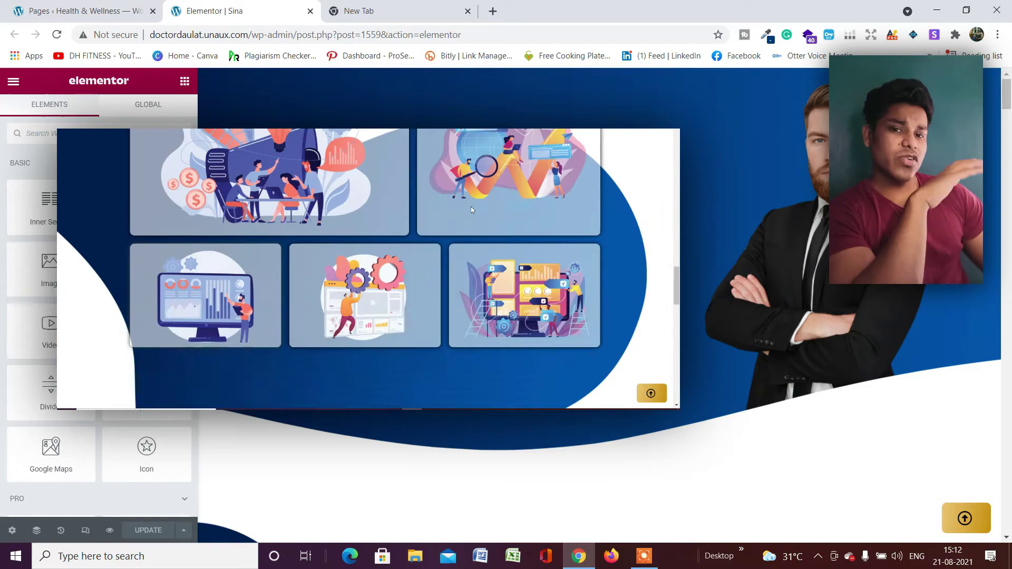
scroll(471, 206, down, 10)
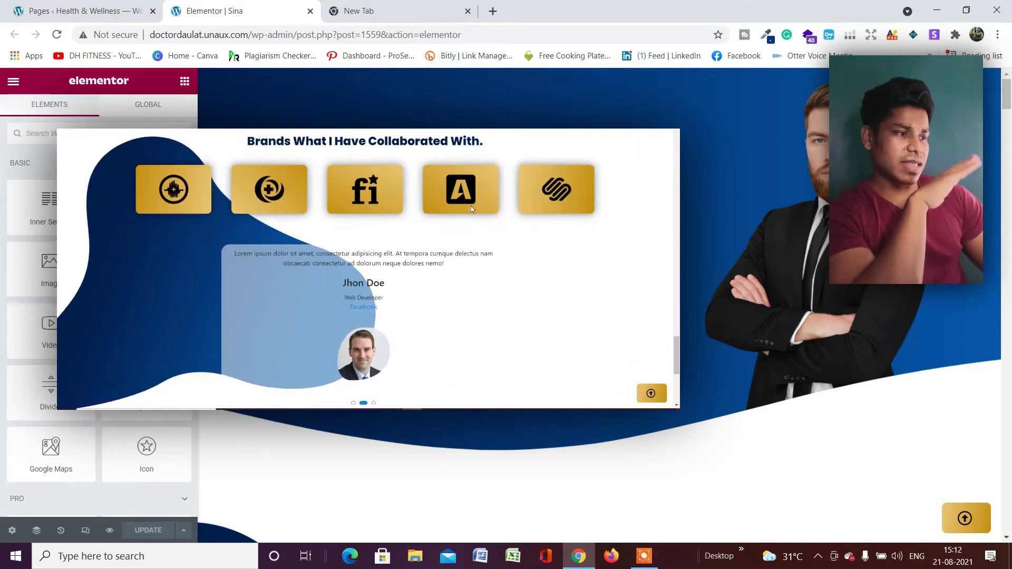
scroll(471, 208, down, 5)
scroll(470, 208, up, 5)
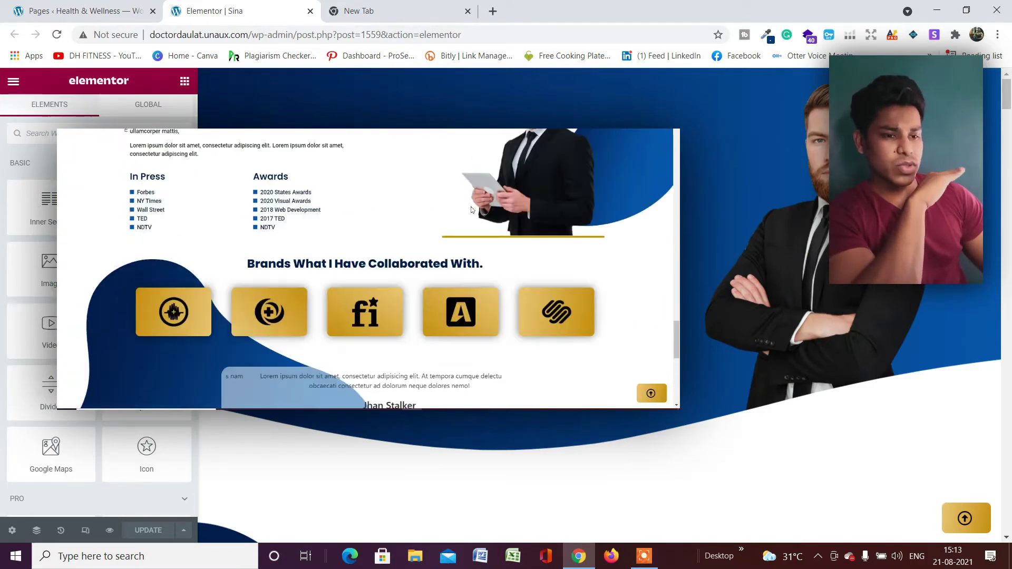
scroll(471, 208, up, 5)
scroll(470, 209, up, 5)
scroll(470, 208, up, 5)
scroll(471, 208, up, 5)
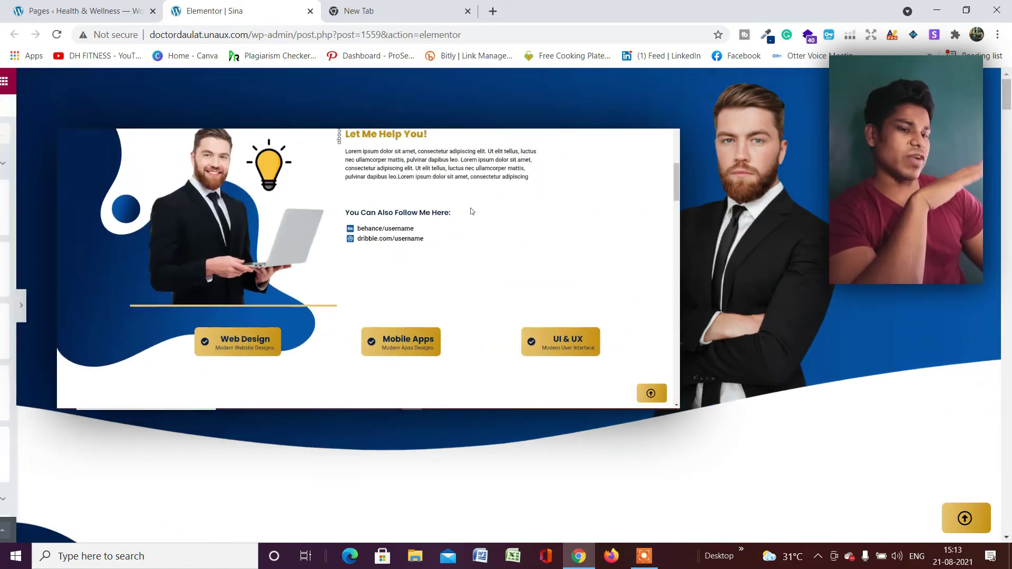
scroll(471, 207, up, 5)
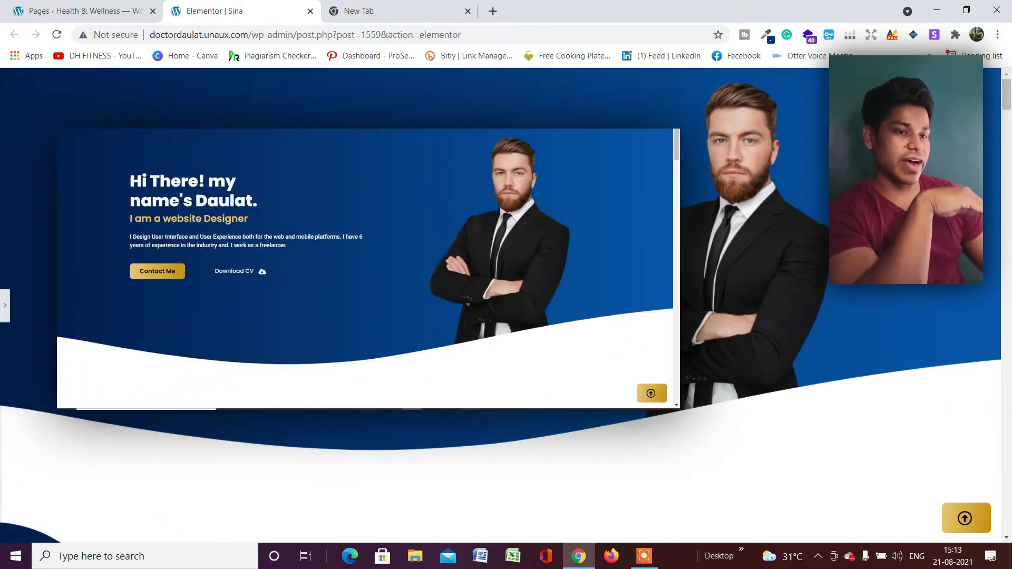
scroll(215, 230, down, 5)
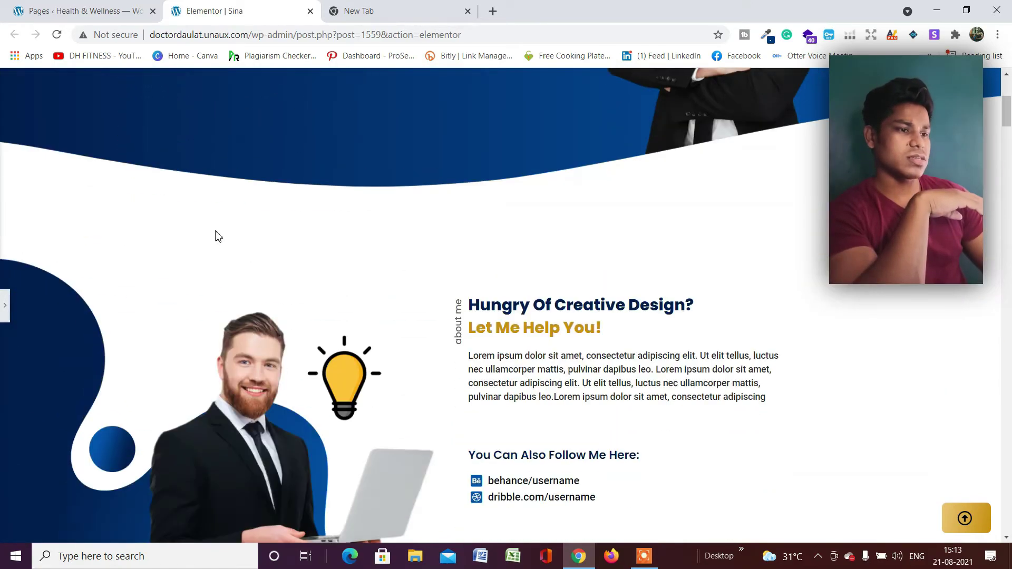
scroll(216, 230, up, 5)
scroll(216, 231, down, 5)
scroll(216, 230, down, 5)
scroll(215, 230, down, 5)
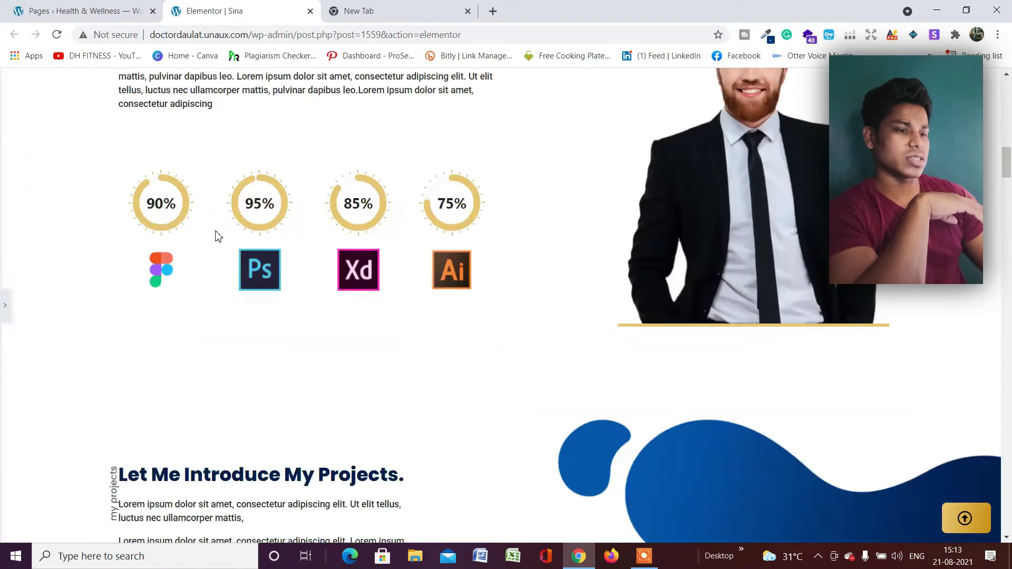
scroll(215, 230, down, 5)
scroll(216, 230, down, 5)
scroll(215, 231, down, 5)
scroll(215, 231, down, 5)
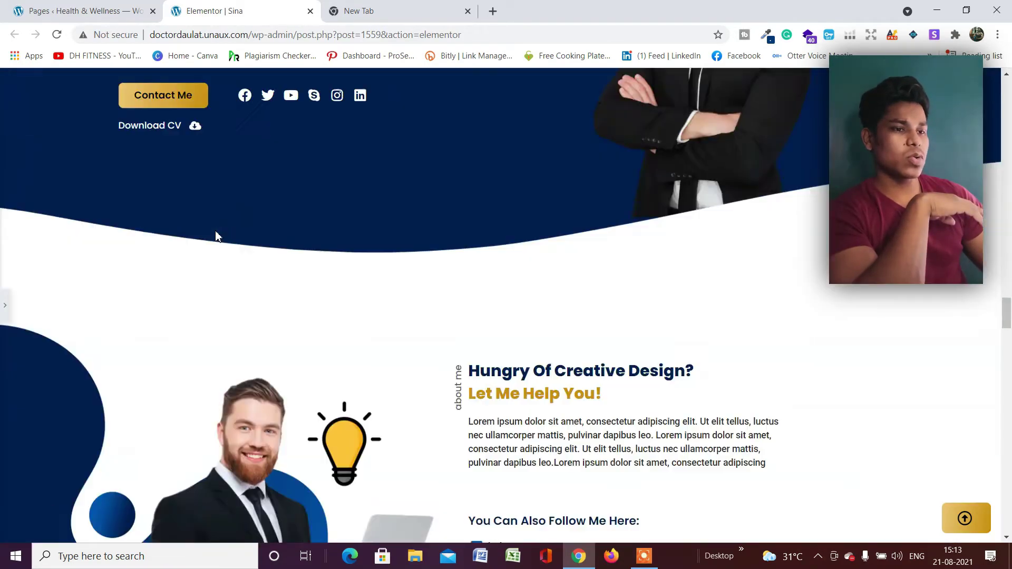
scroll(215, 230, down, 3)
scroll(215, 229, down, 5)
scroll(215, 229, down, 5)
scroll(215, 231, down, 5)
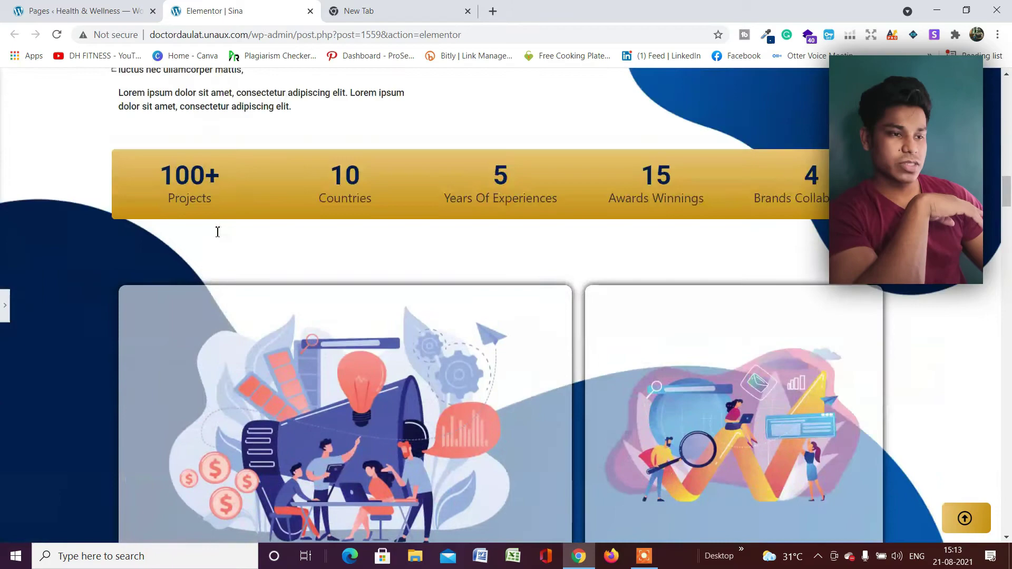
scroll(215, 230, up, 5)
scroll(215, 230, up, 3)
scroll(219, 236, up, 5)
scroll(218, 236, up, 5)
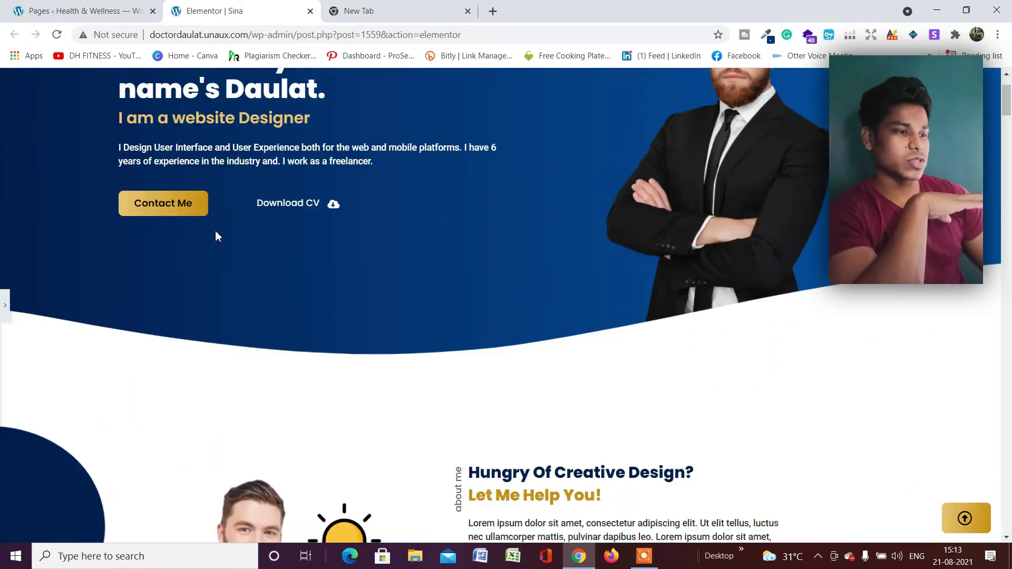
scroll(218, 236, up, 3)
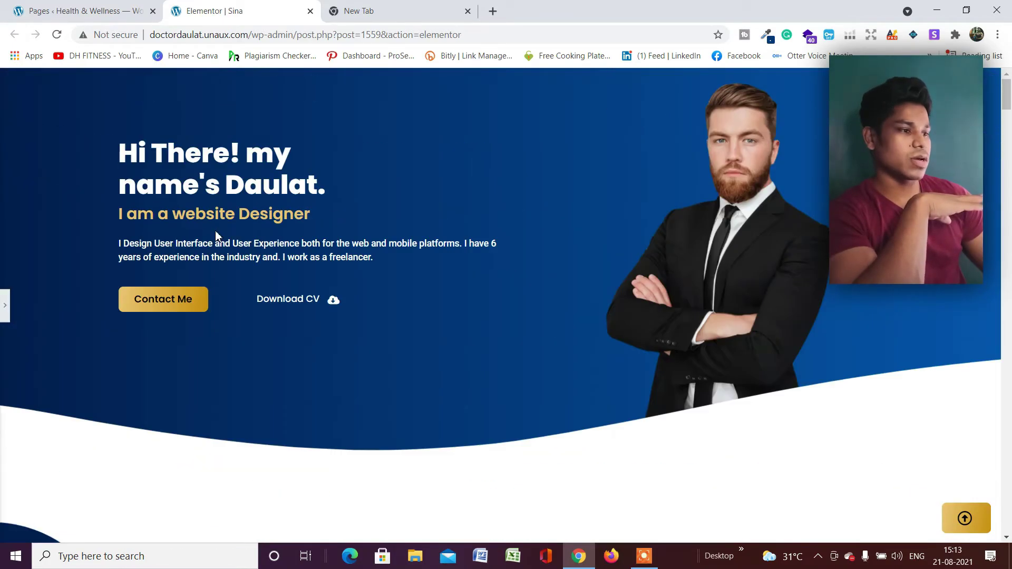
- Reopen the widget panel, clear the 'sina' search, and collapse the BASIC, PRO, GENERAL and EXCLUSIVE ADDONS groups
click(4, 307)
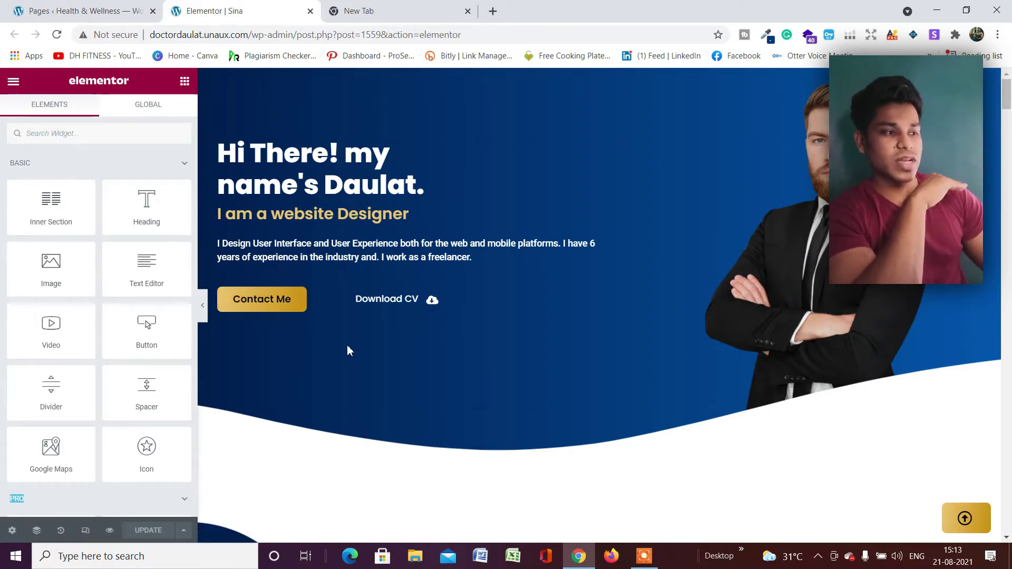
scroll(385, 281, down, 4)
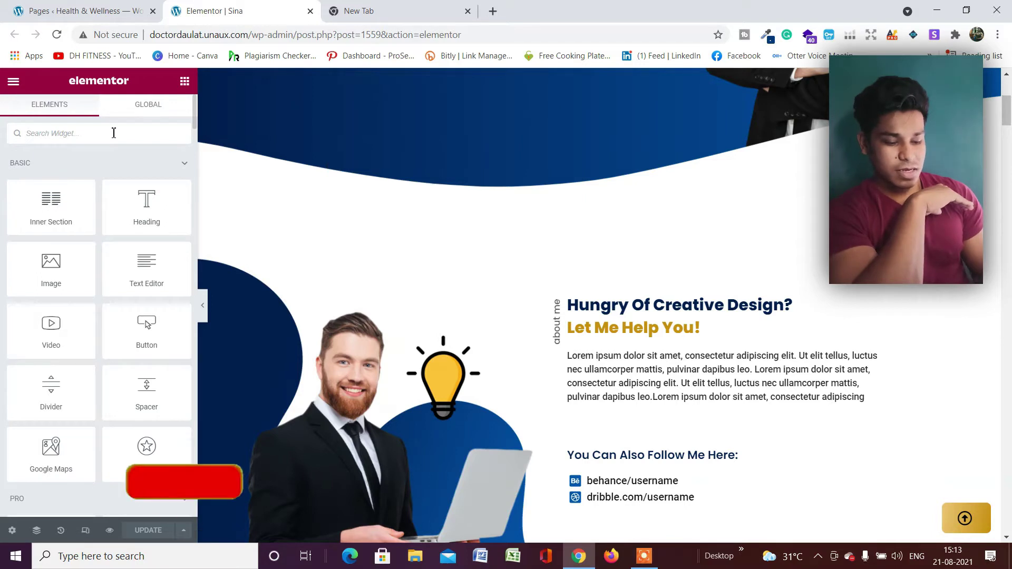
text(sina)
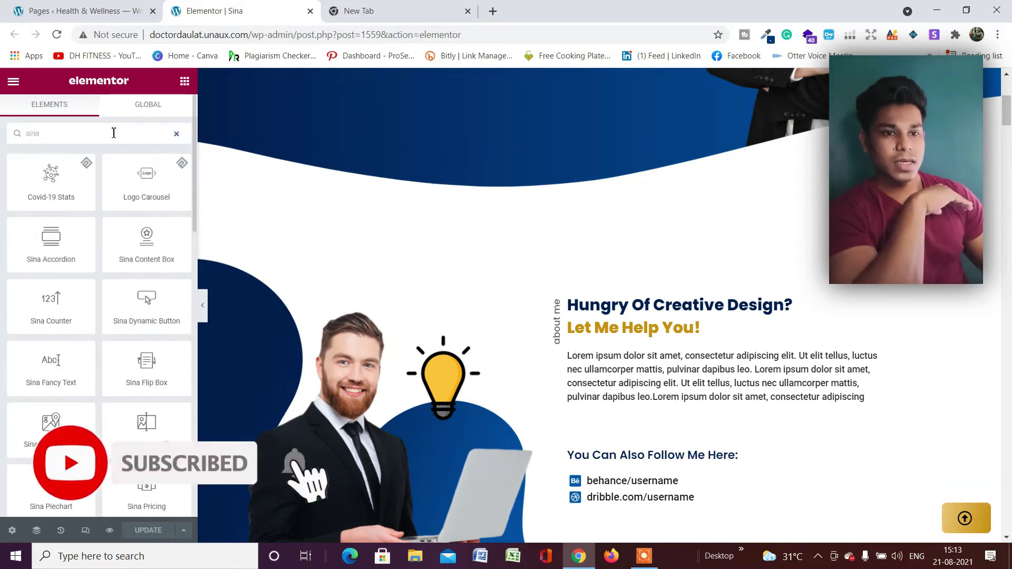
click(179, 136)
scroll(145, 198, down, 5)
scroll(170, 198, up, 5)
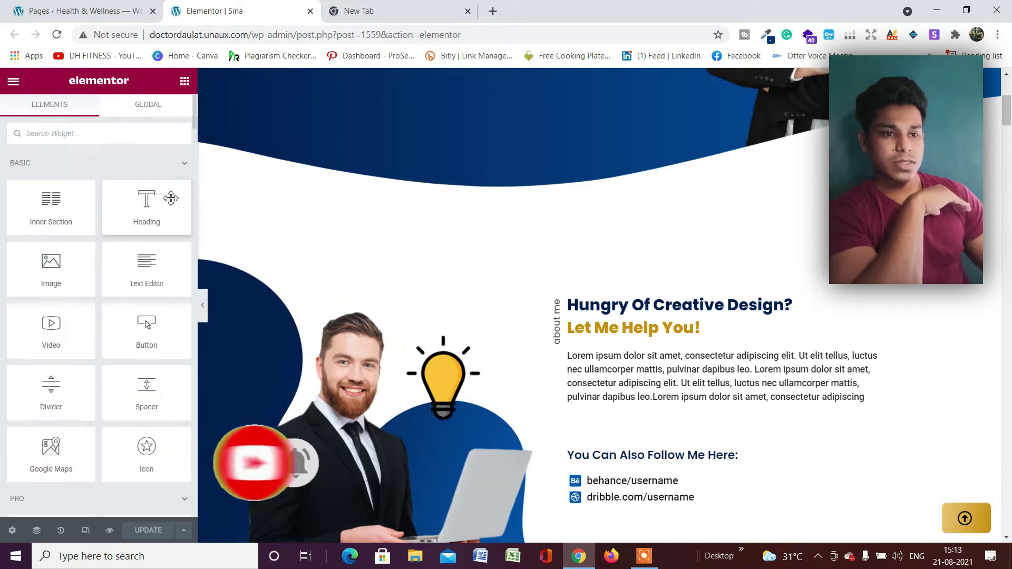
click(185, 164)
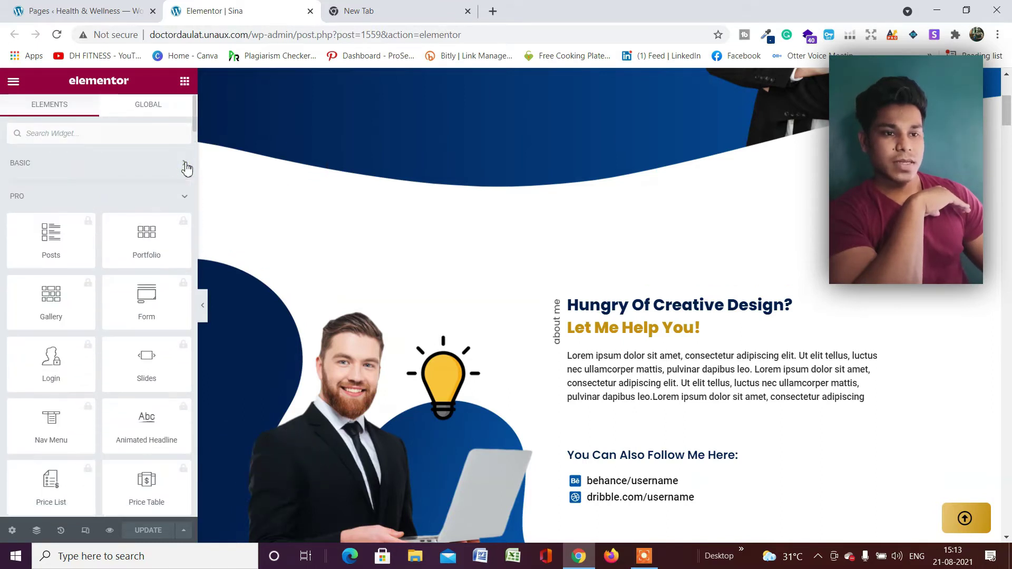
click(184, 197)
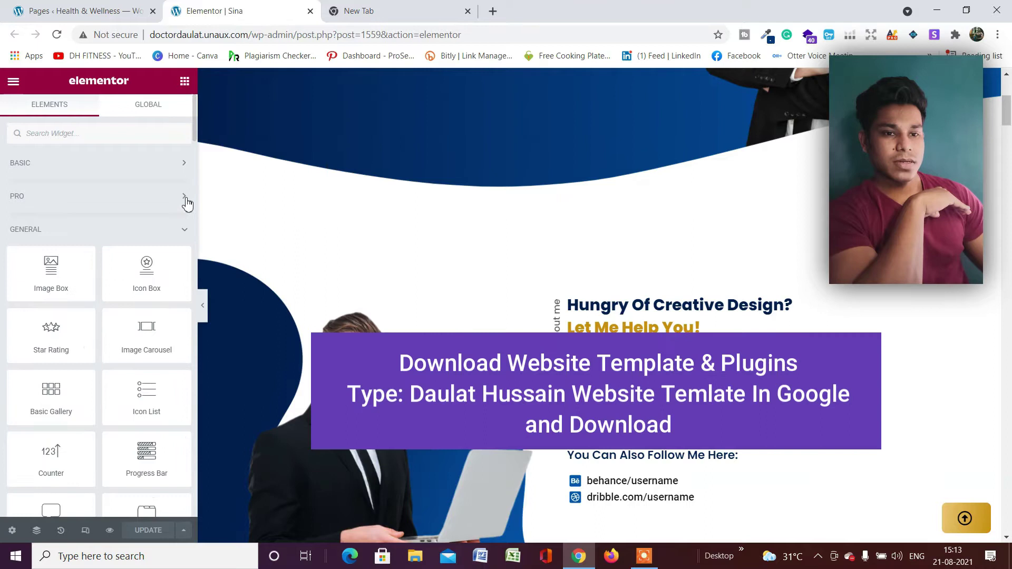
click(184, 231)
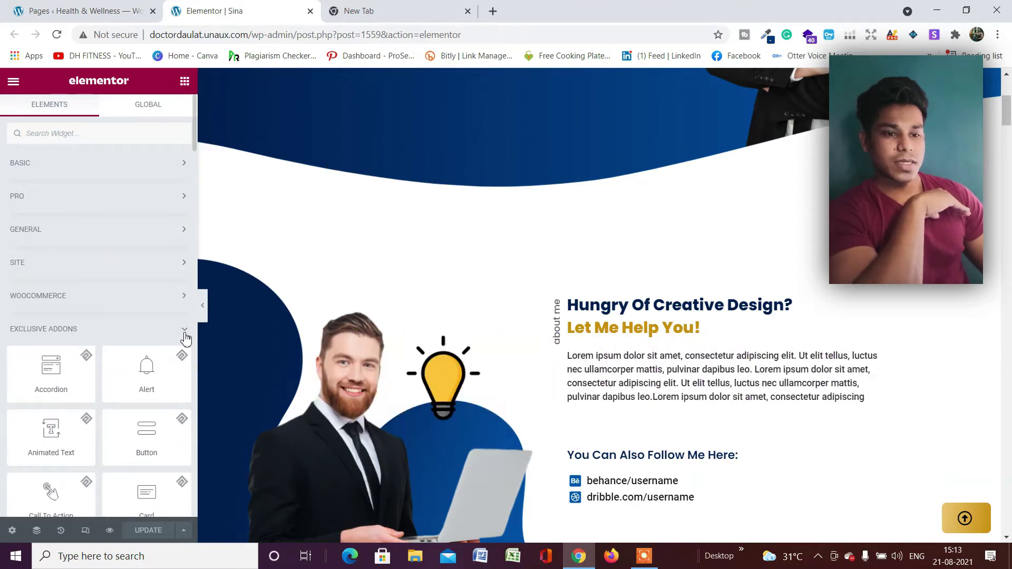
click(184, 330)
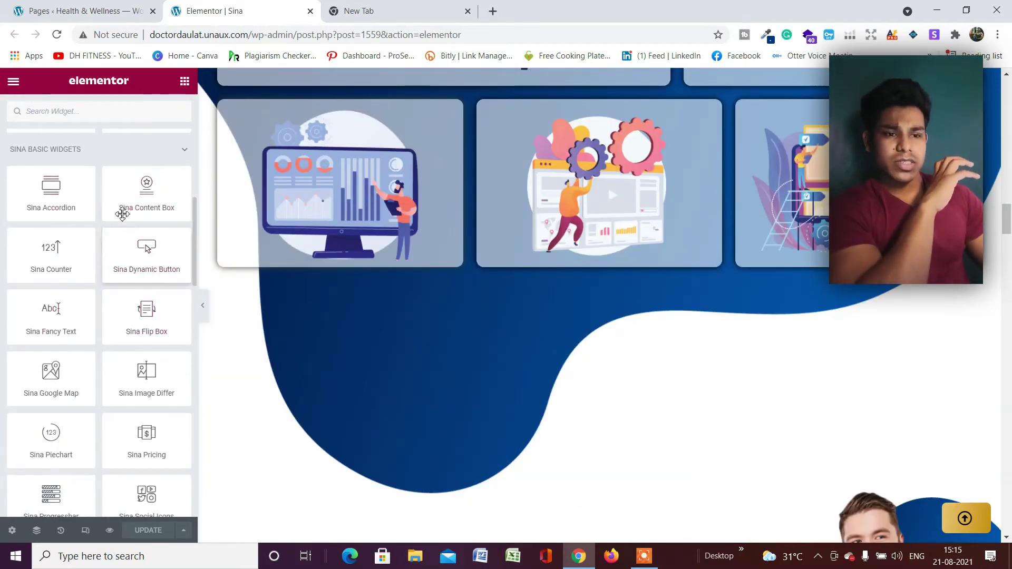
scroll(123, 294, down, 4)
scroll(123, 295, down, 4)
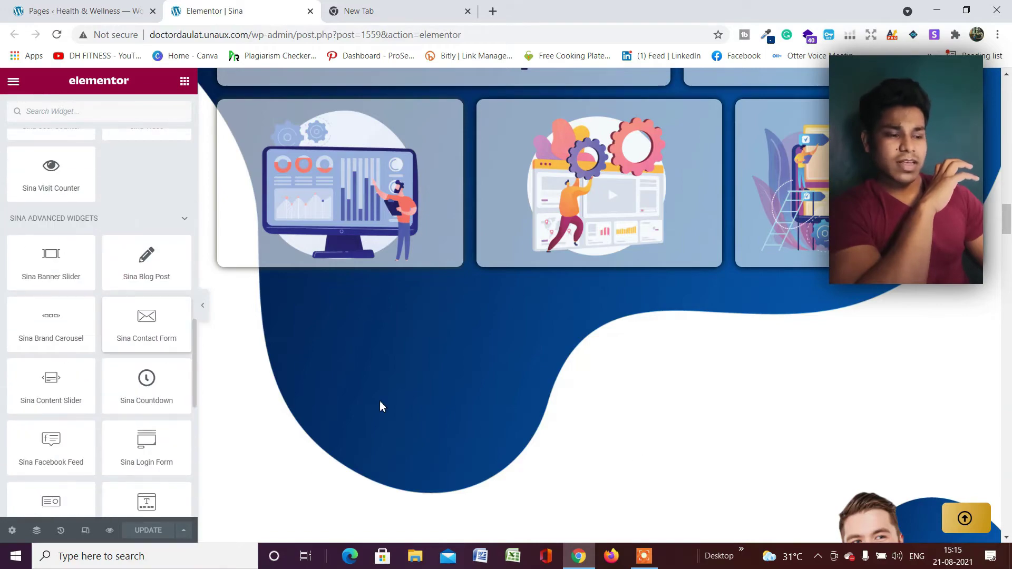
scroll(380, 407, down, 8)
scroll(538, 380, down, 8)
scroll(479, 357, down, 8)
scroll(478, 358, up, 6)
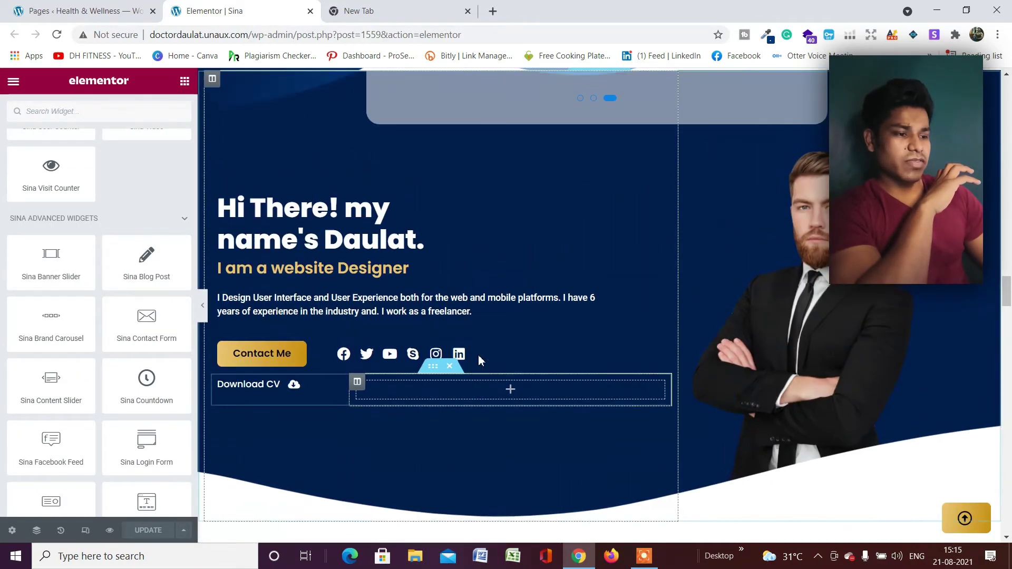
scroll(478, 358, up, 4)
scroll(297, 367, up, 4)
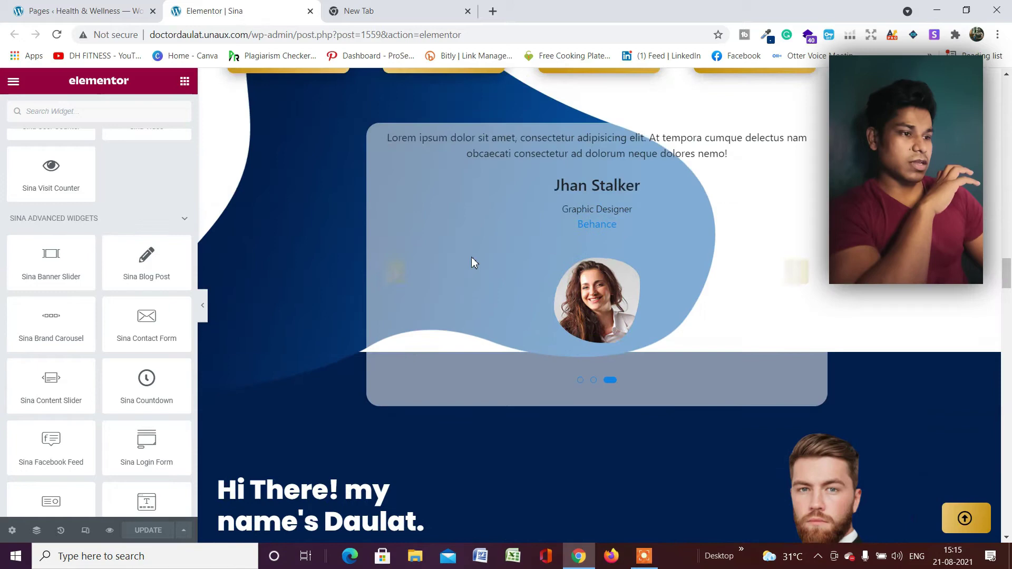
mouse_move(596, 238)
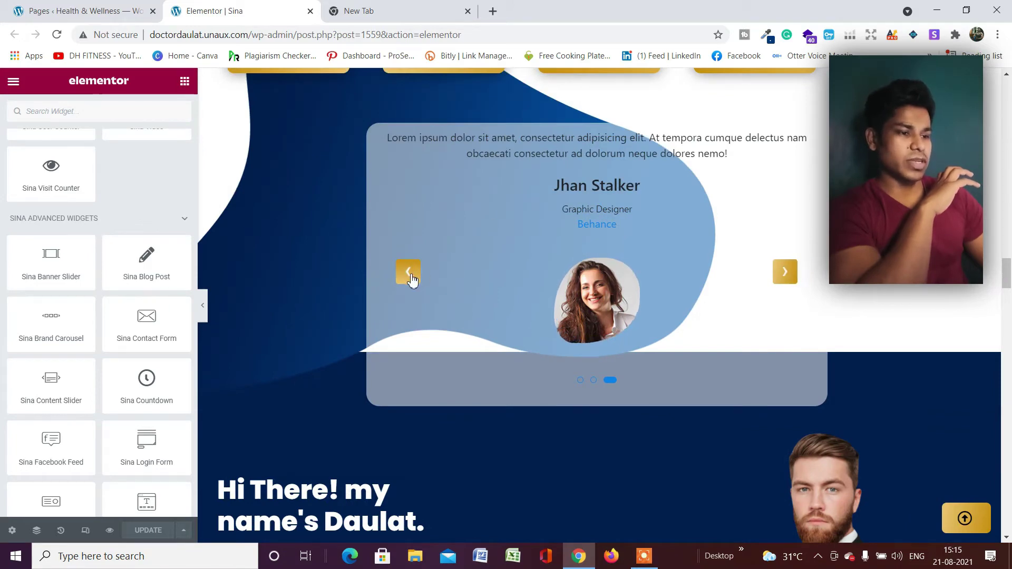
scroll(140, 294, down, 3)
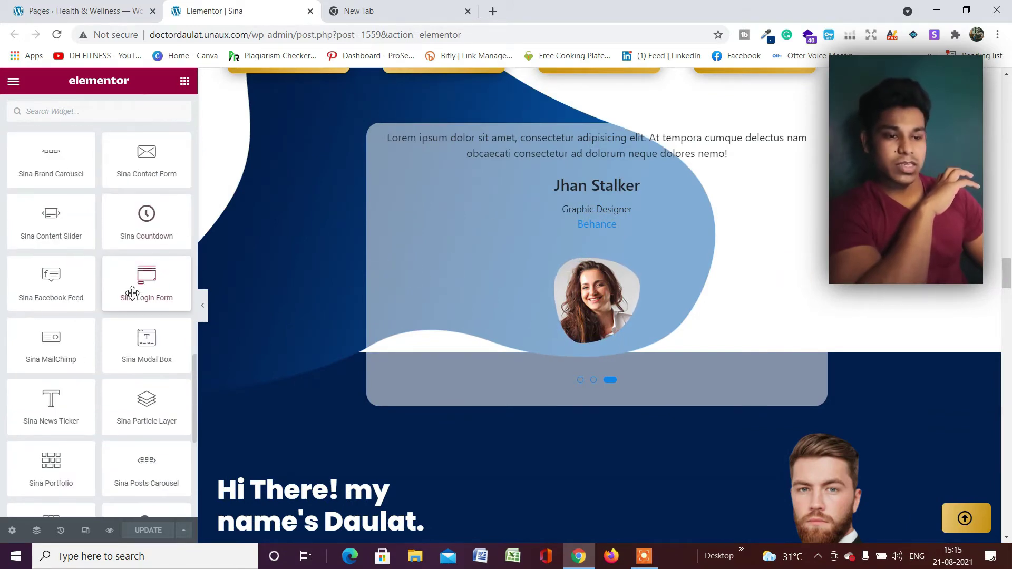
scroll(141, 293, down, 2)
scroll(124, 271, up, 1)
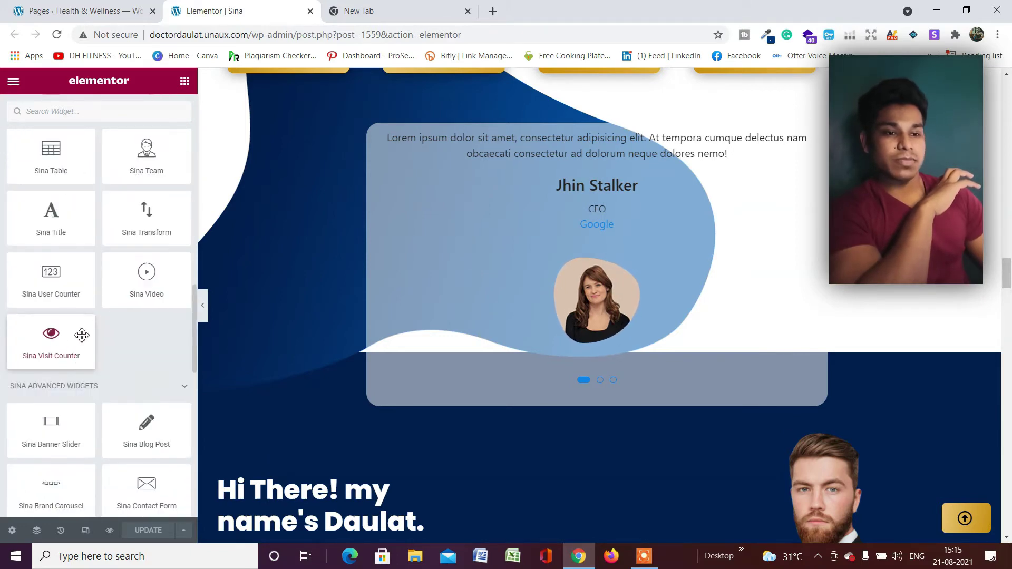
scroll(100, 319, up, 8)
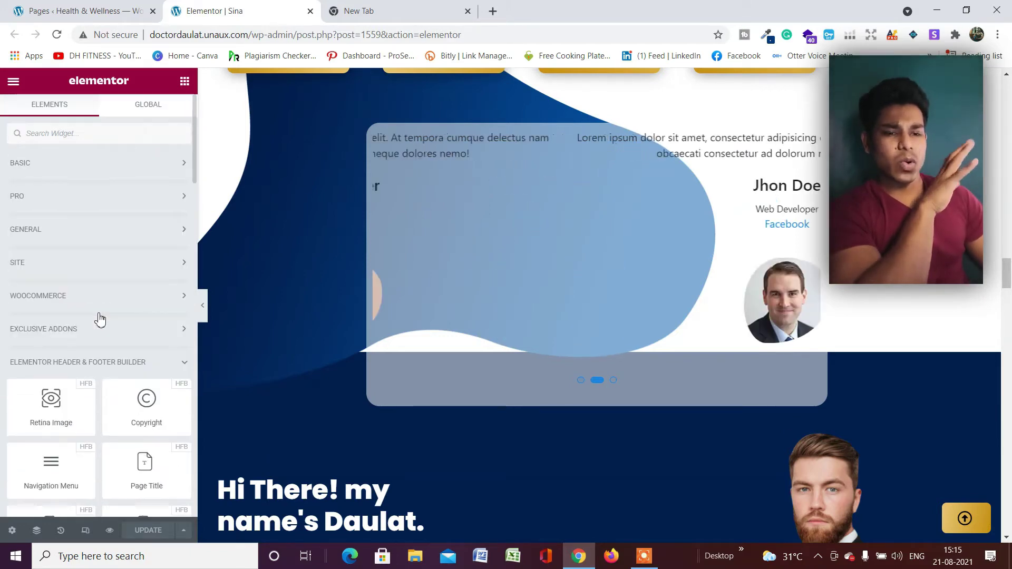
scroll(119, 404, down, 4)
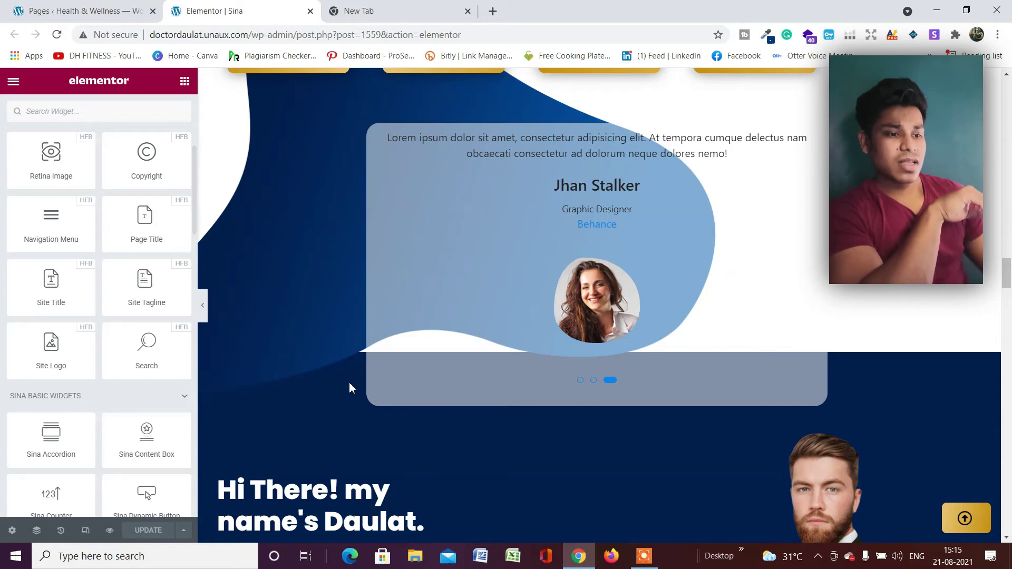
scroll(350, 388, down, 2)
scroll(57, 303, down, 4)
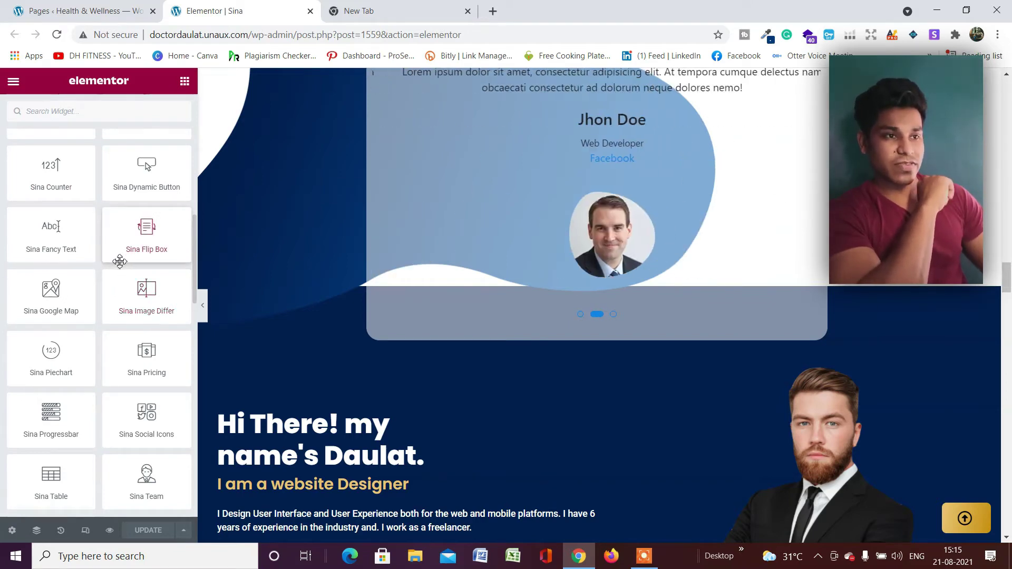
- Search 'daulat hussain' in the new tab and open daulathussain.com's Sina Extension download article
click(395, 10)
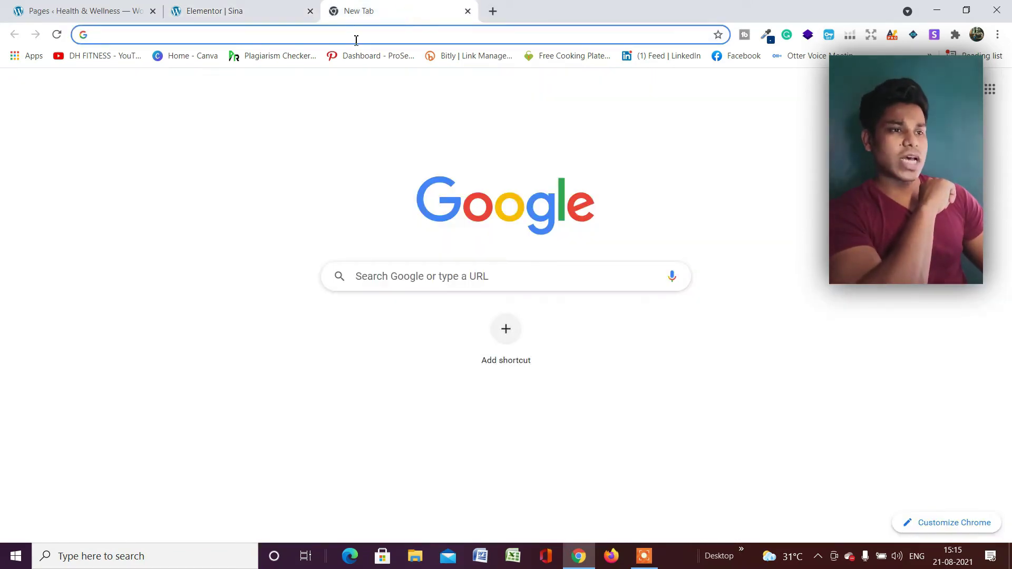
text(daulat)
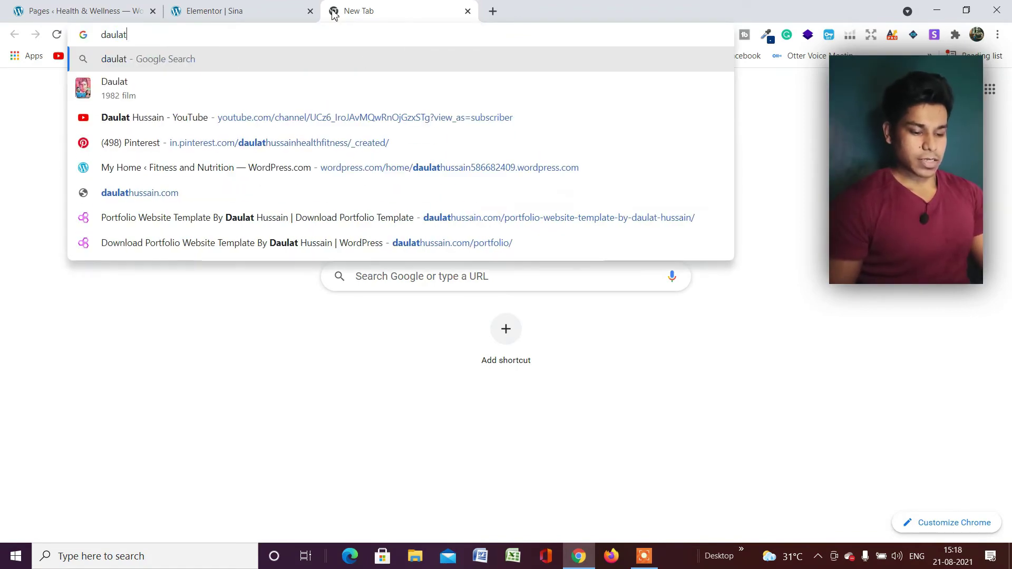
text( hussain)
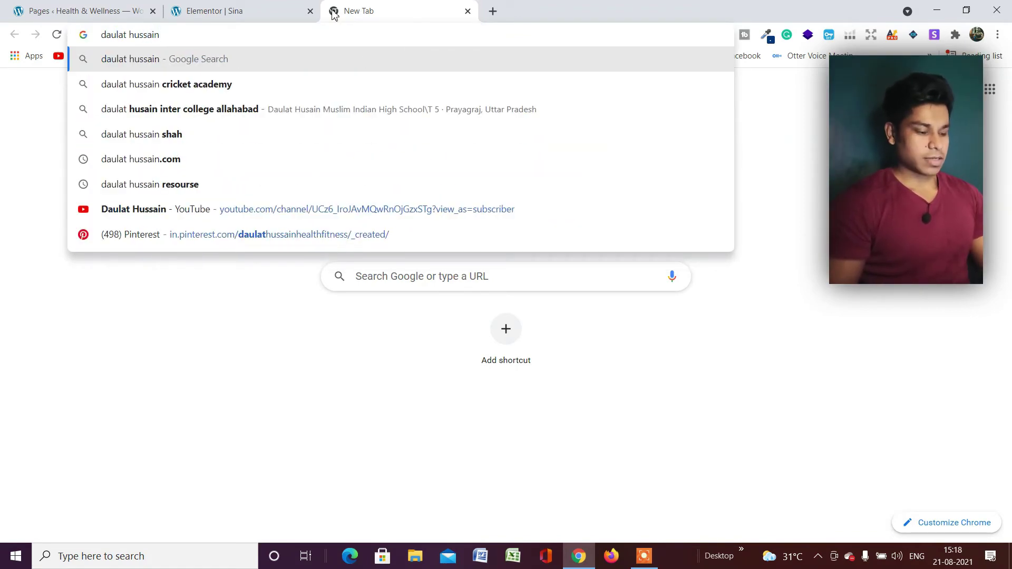
key(Return)
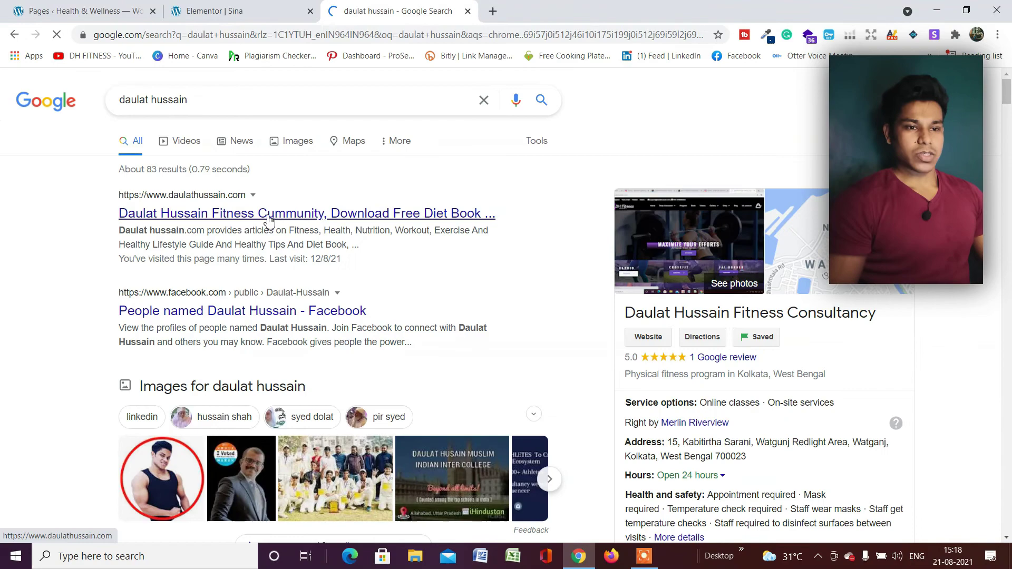
click(270, 214)
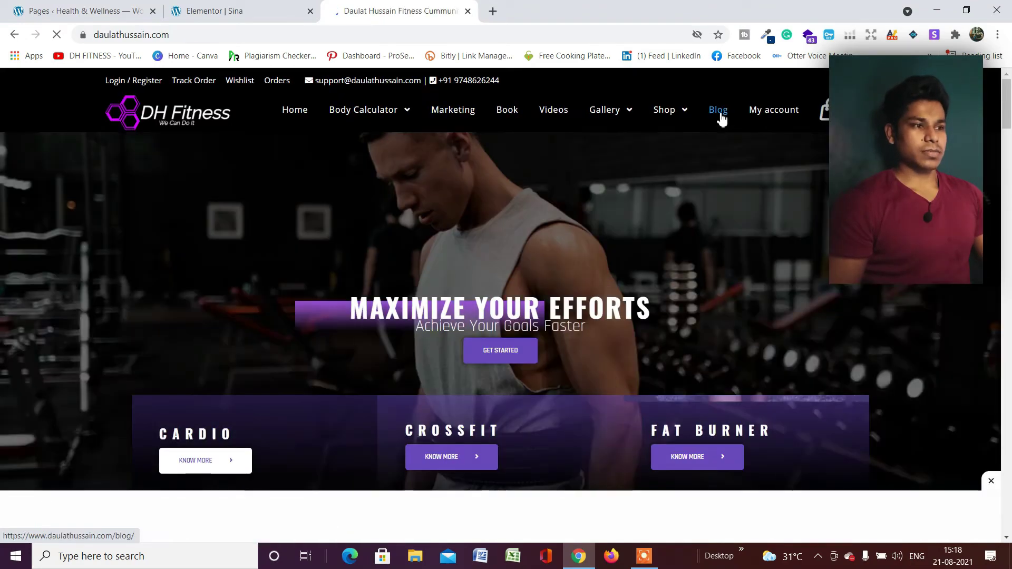
scroll(506, 316, down, 3)
scroll(316, 316, down, 2)
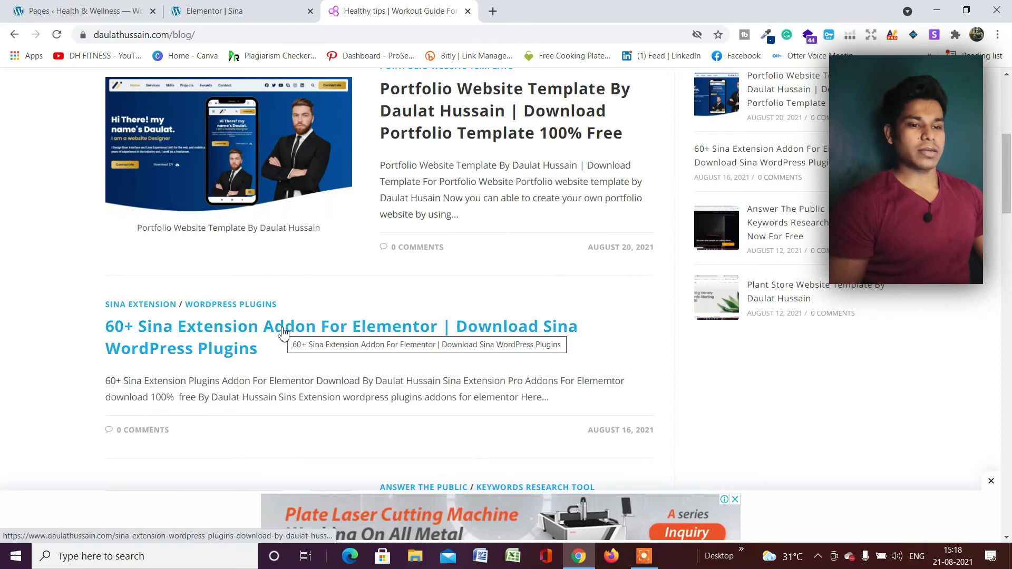
click(284, 332)
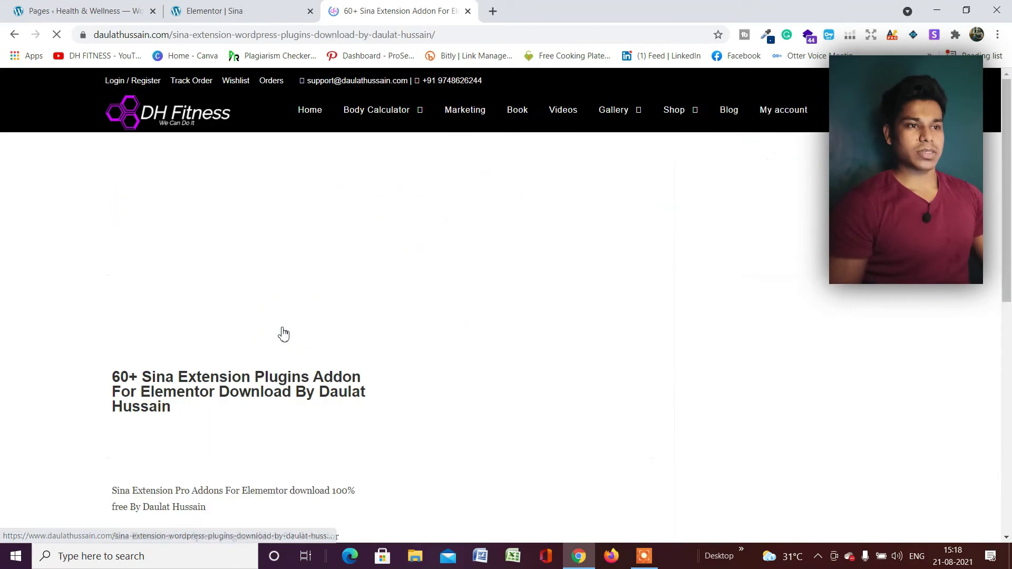
scroll(299, 221, down, 5)
scroll(299, 221, down, 4)
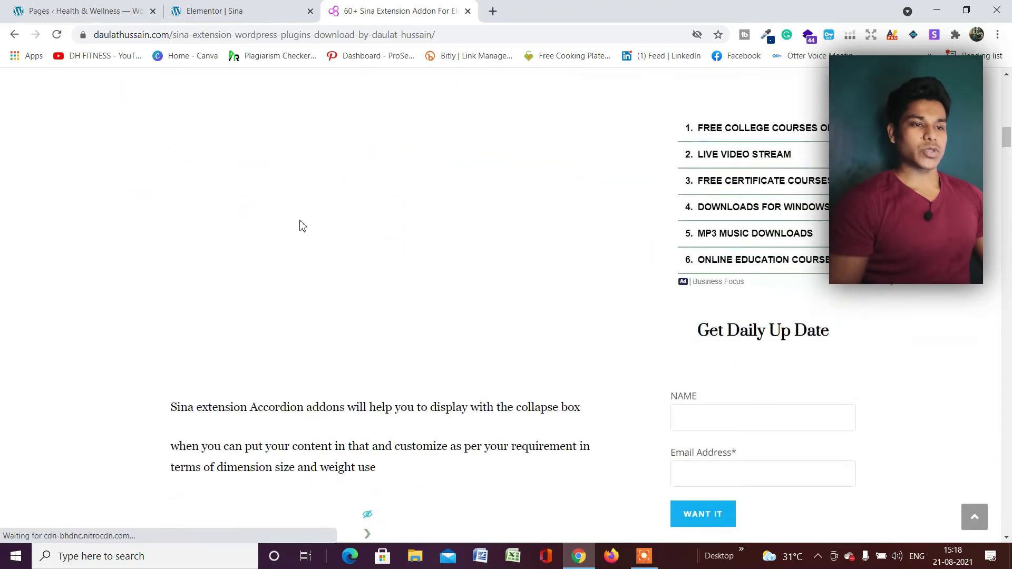
scroll(299, 221, up, 3)
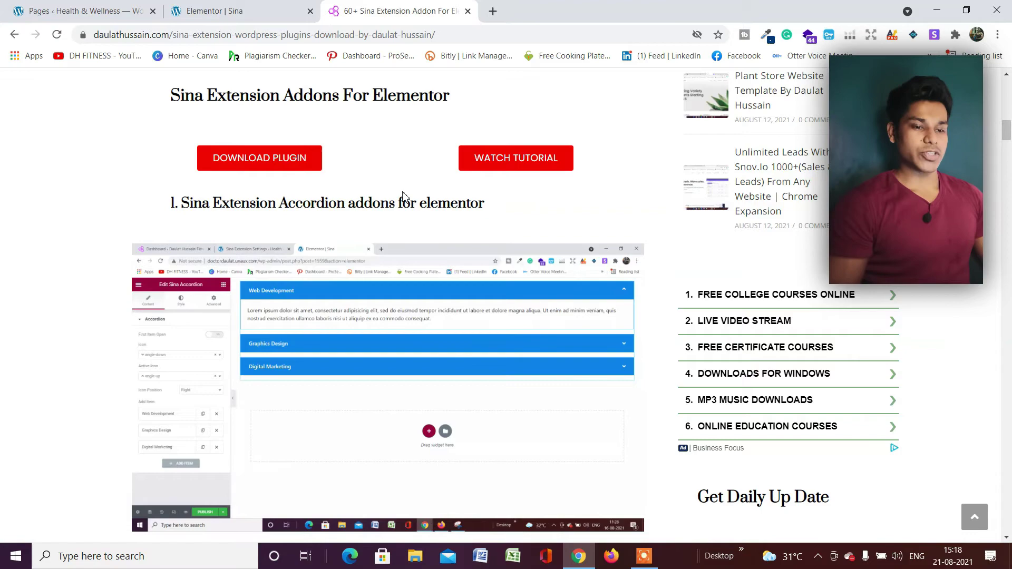
scroll(337, 178, down, 5)
scroll(336, 179, down, 4)
scroll(336, 178, down, 4)
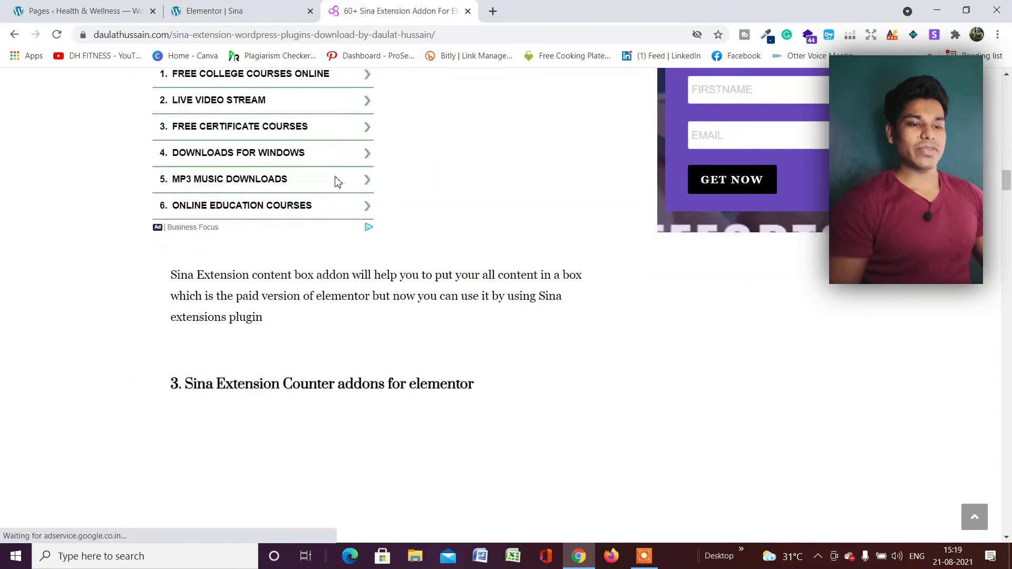
scroll(336, 178, down, 3)
scroll(335, 183, down, 2)
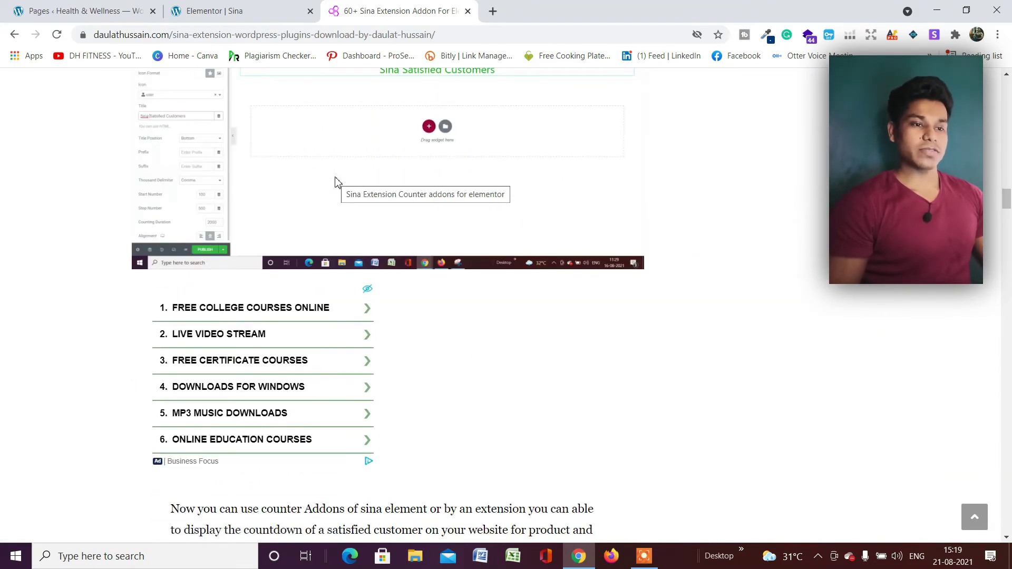
scroll(334, 181, down, 4)
scroll(334, 181, down, 2)
scroll(348, 206, down, 4)
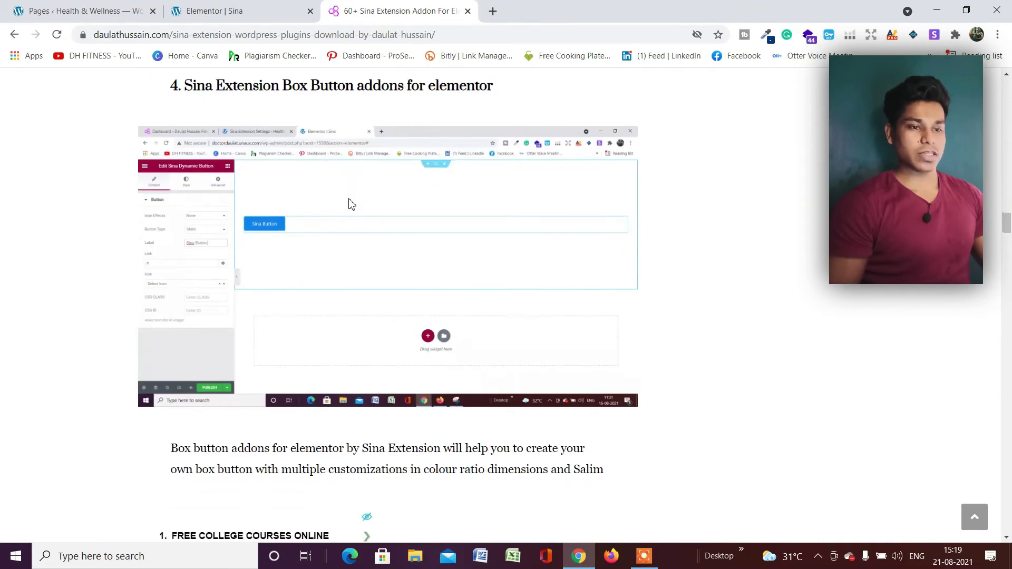
scroll(352, 211, down, 4)
scroll(353, 210, up, 4)
scroll(353, 211, up, 4)
scroll(352, 210, up, 4)
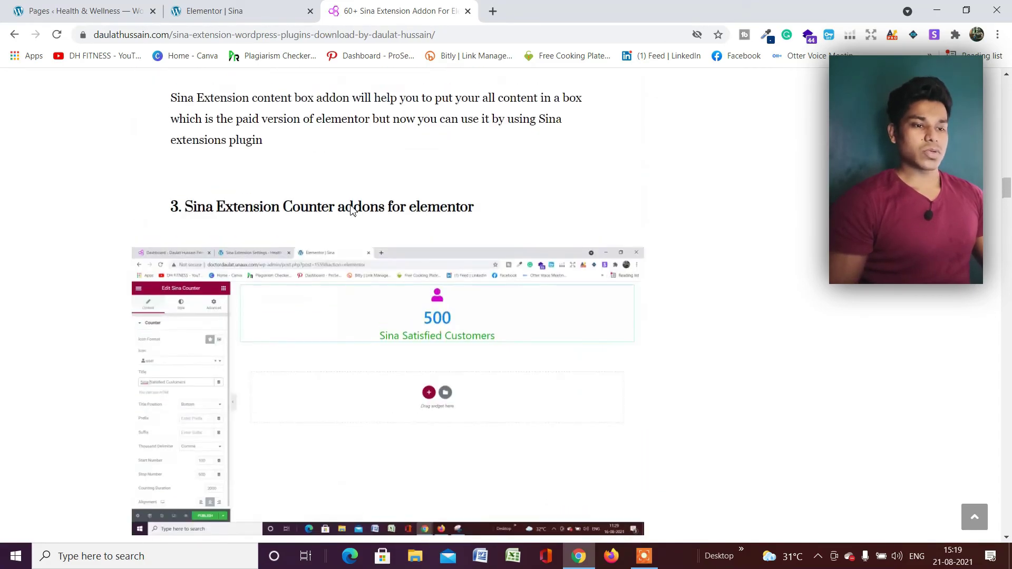
scroll(353, 210, down, 5)
scroll(353, 211, up, 5)
scroll(353, 210, up, 4)
scroll(353, 210, up, 3)
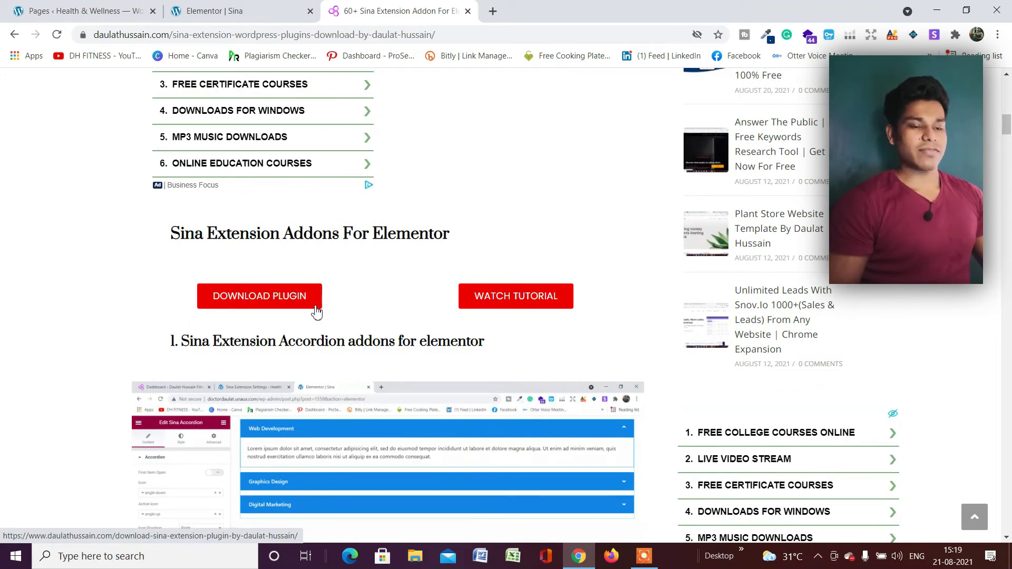
click(83, 10)
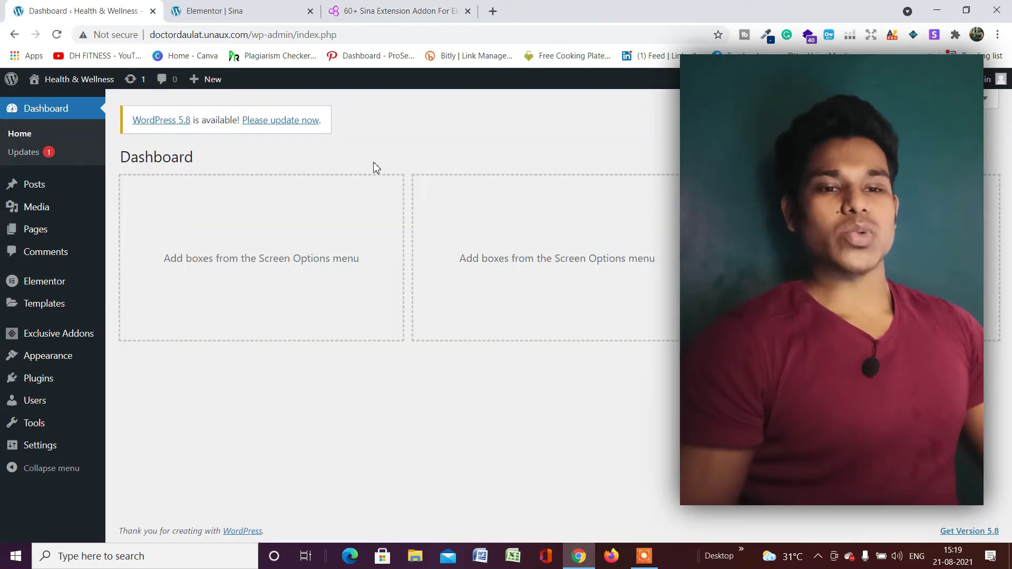
mouse_move(38, 378)
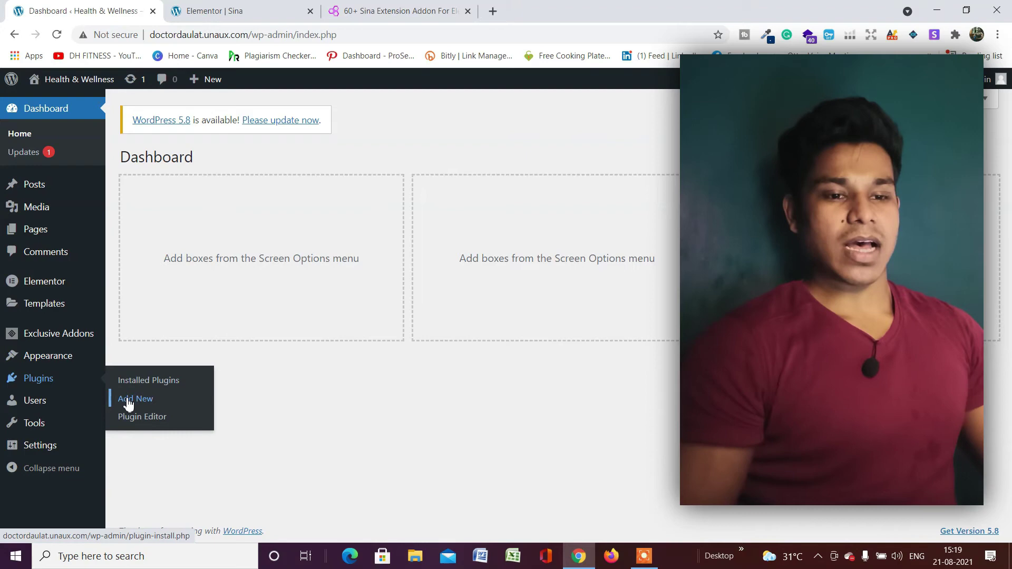
- Open Upload Plugin but cancel the file picker, then view Sina Extension's settings on the WIDGETS tab
click(128, 402)
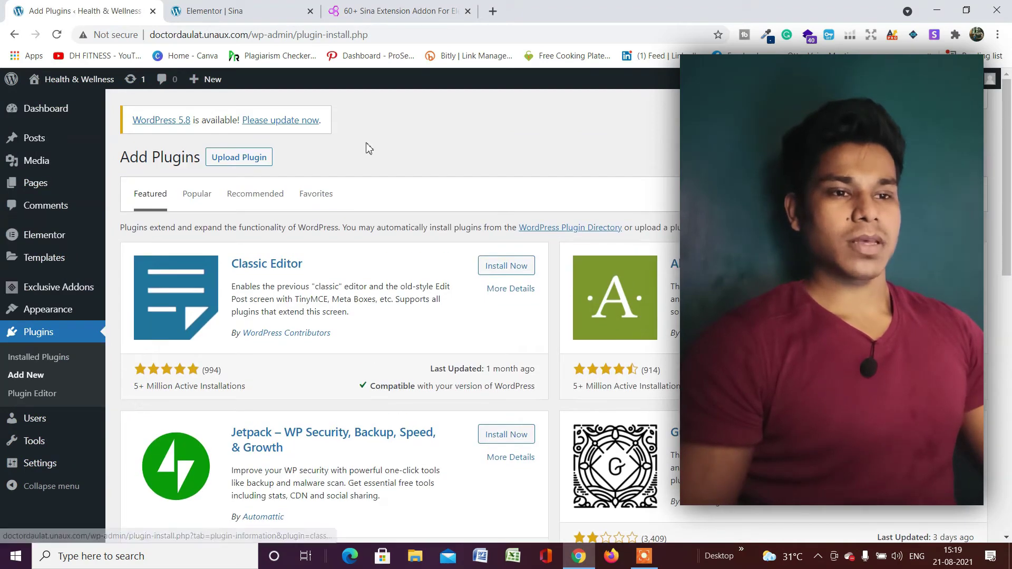
click(238, 158)
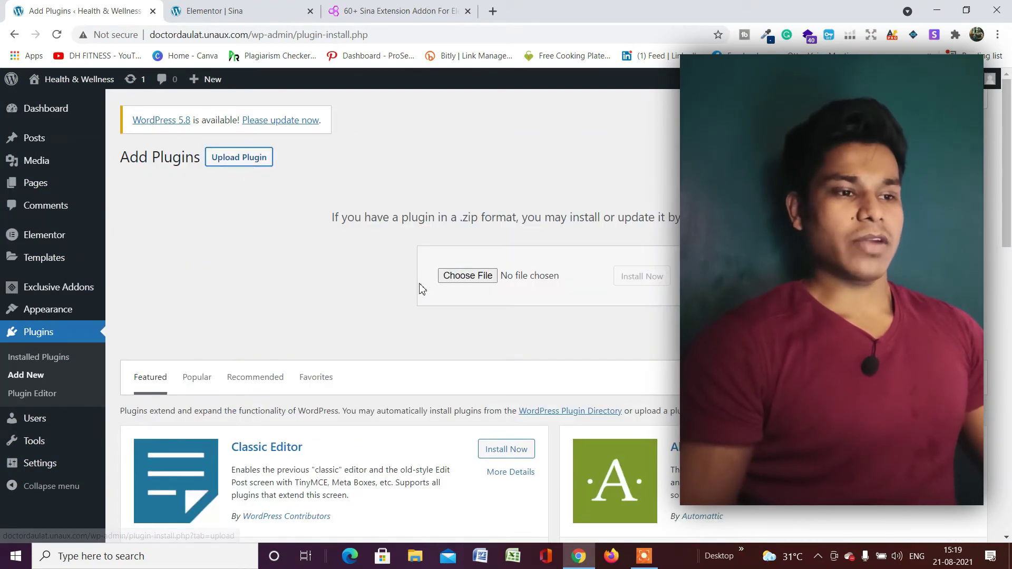
click(458, 280)
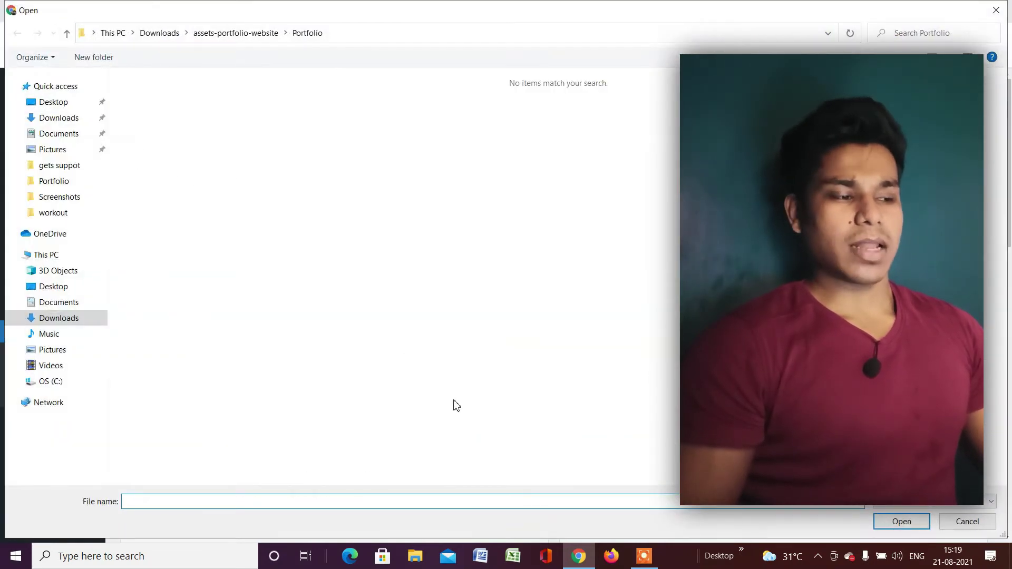
click(967, 521)
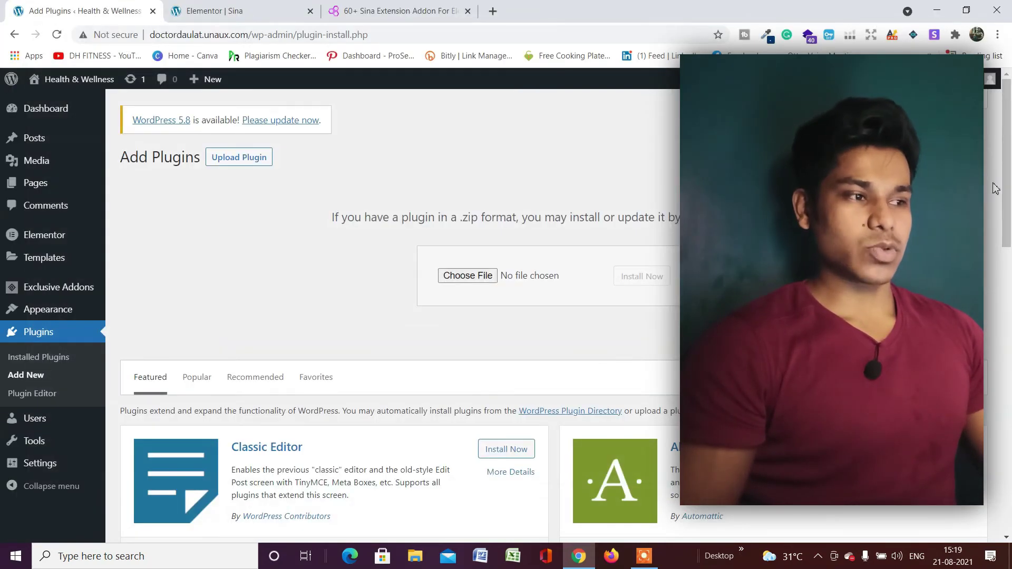
scroll(599, 234, down, 3)
scroll(498, 198, up, 3)
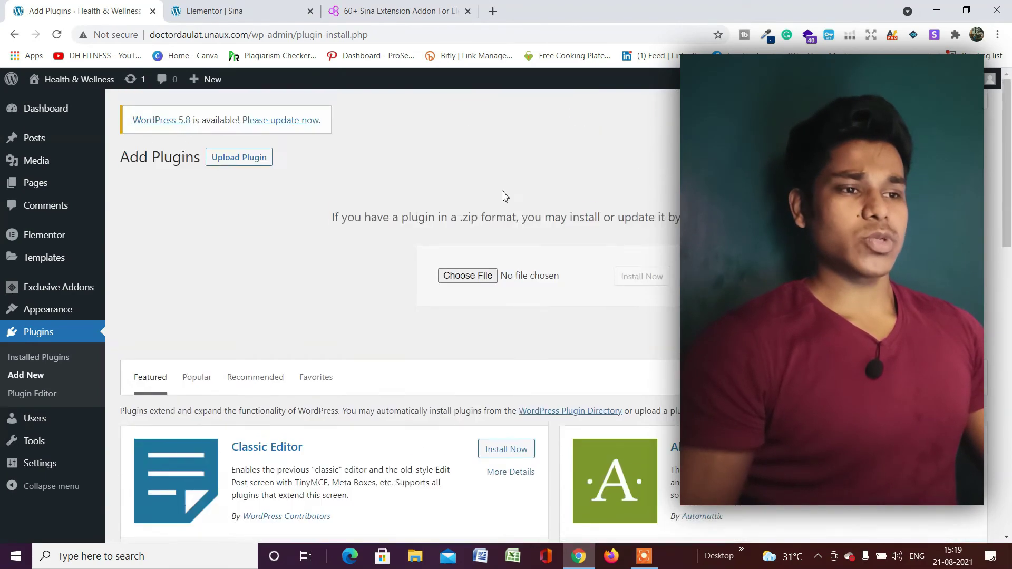
scroll(468, 273, down, 1)
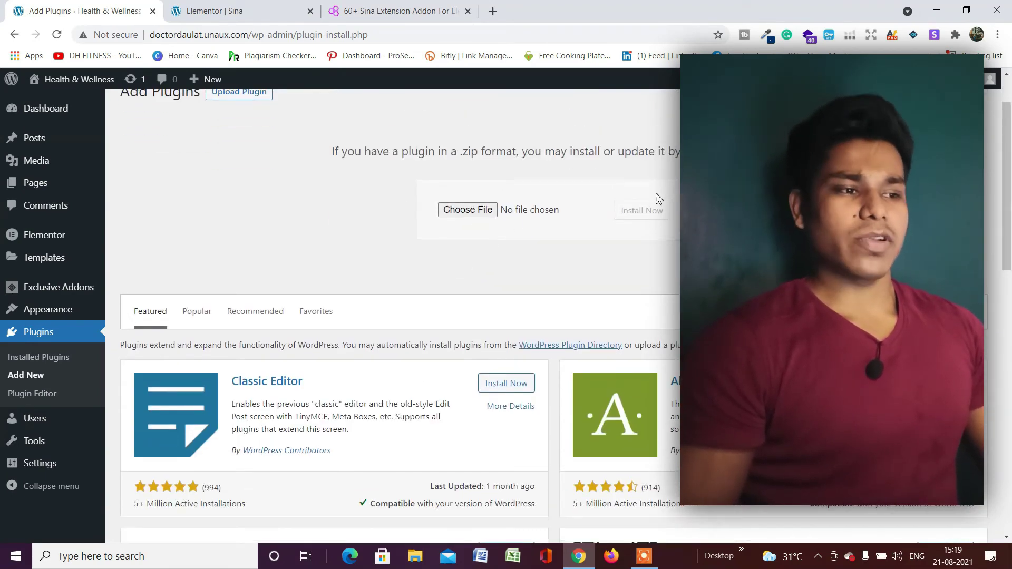
scroll(633, 220, down, 3)
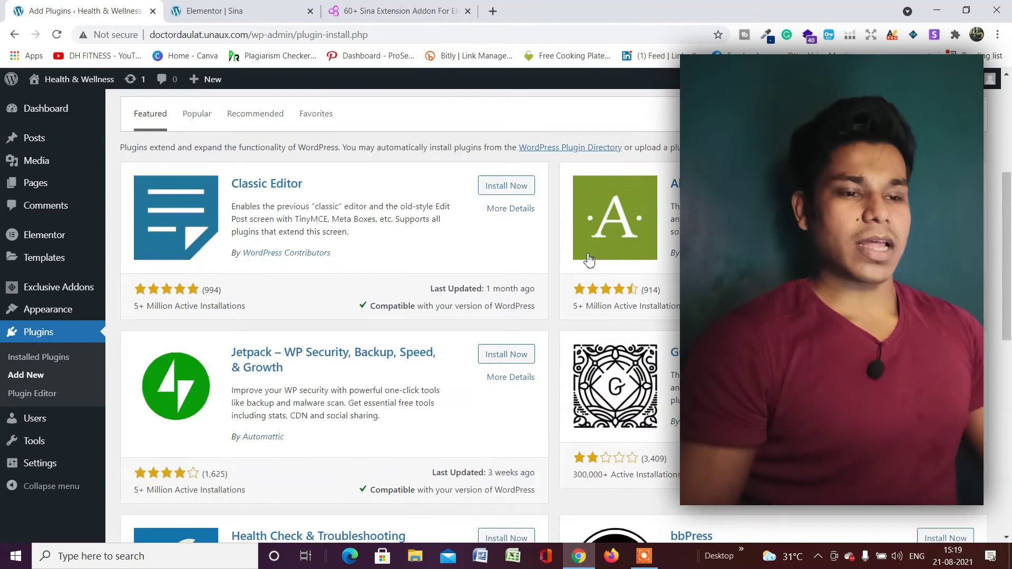
scroll(316, 261, up, 2)
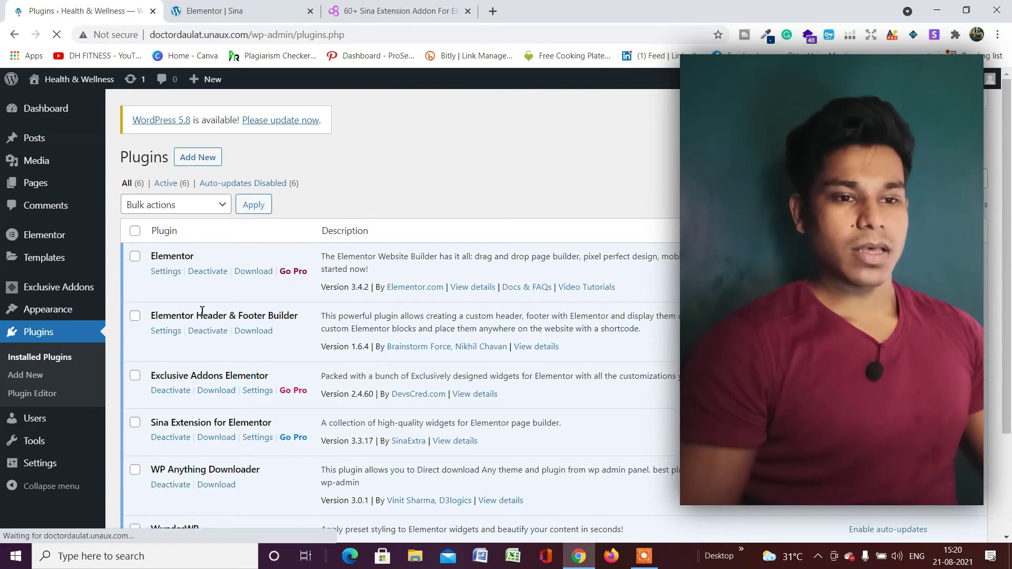
scroll(202, 312, down, 2)
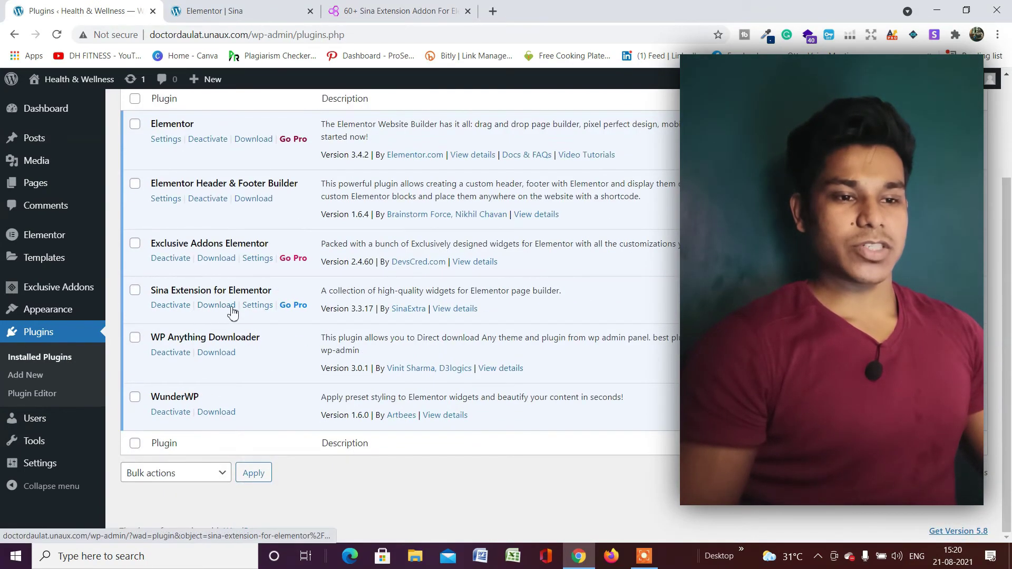
click(257, 306)
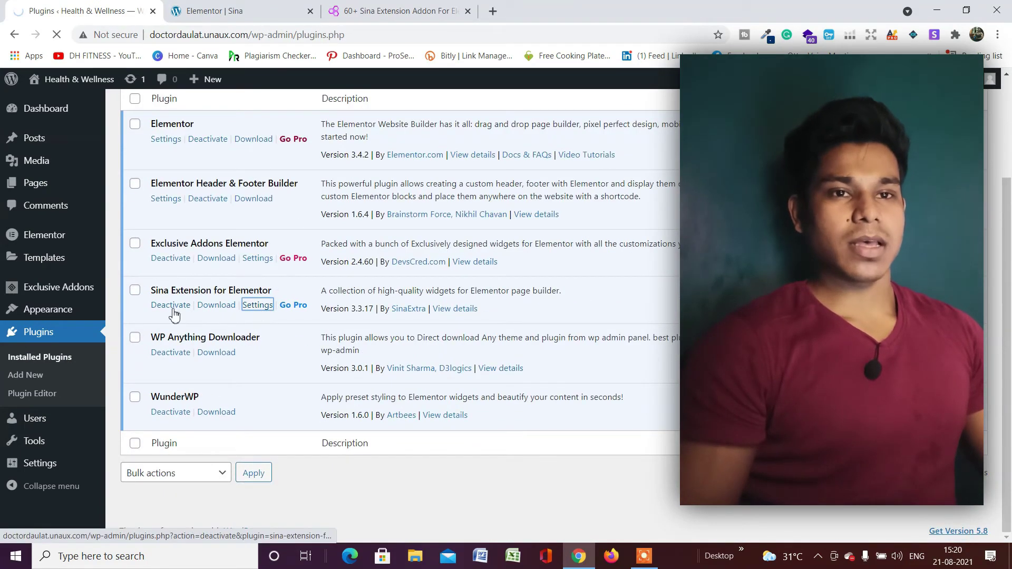
scroll(352, 259, down, 2)
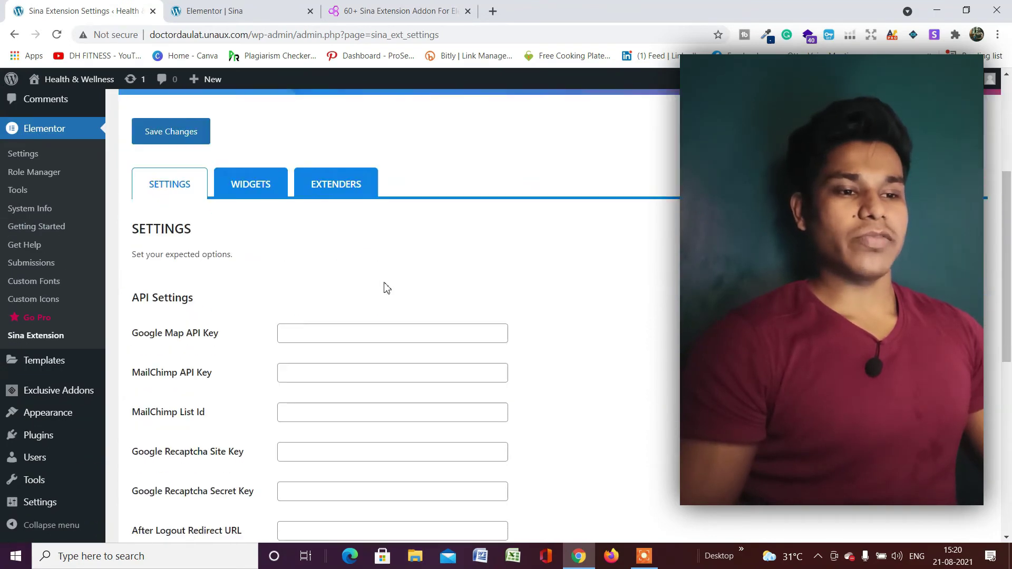
scroll(379, 301, up, 2)
scroll(380, 301, down, 2)
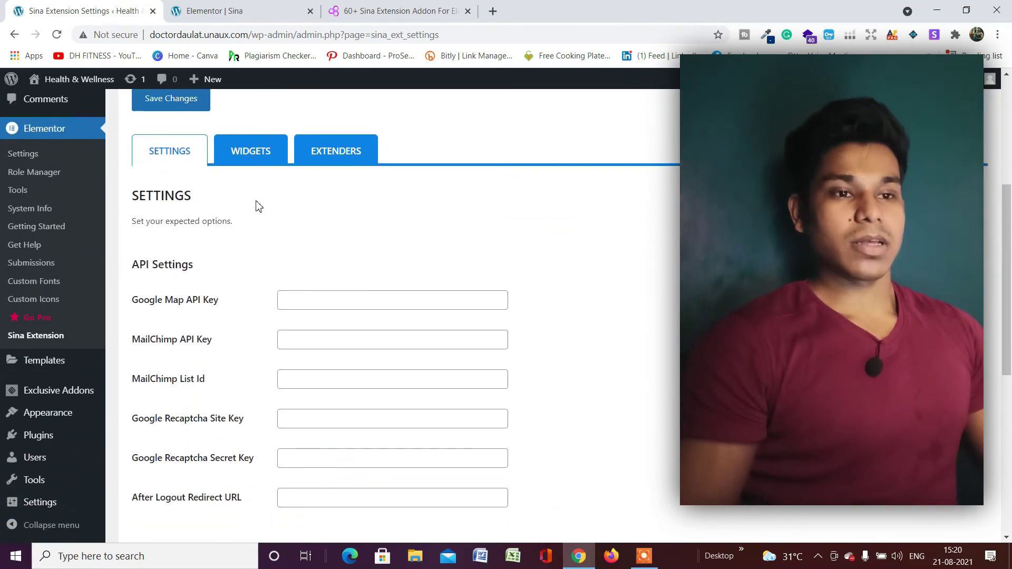
click(251, 183)
scroll(411, 275, down, 3)
scroll(411, 275, up, 3)
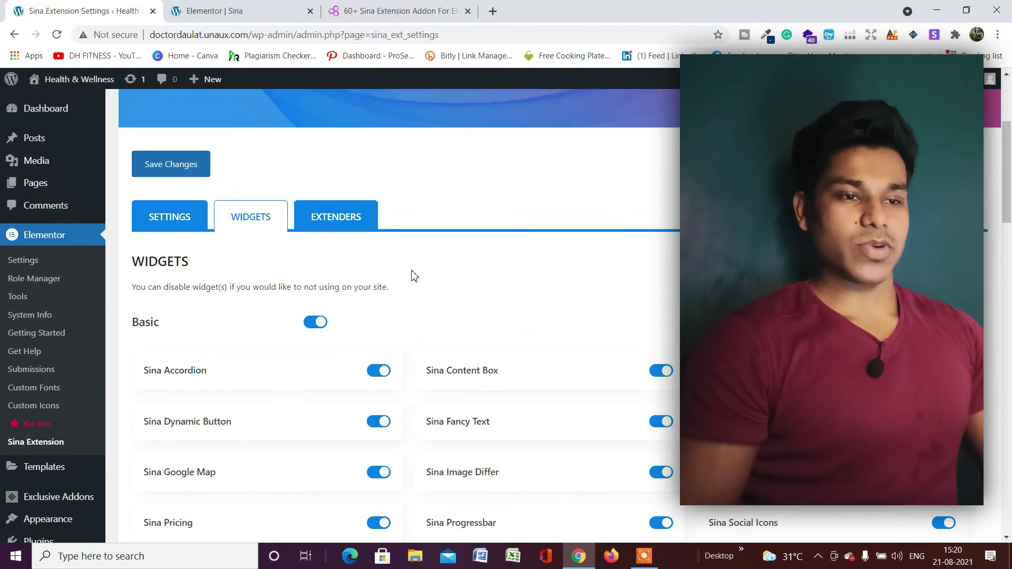